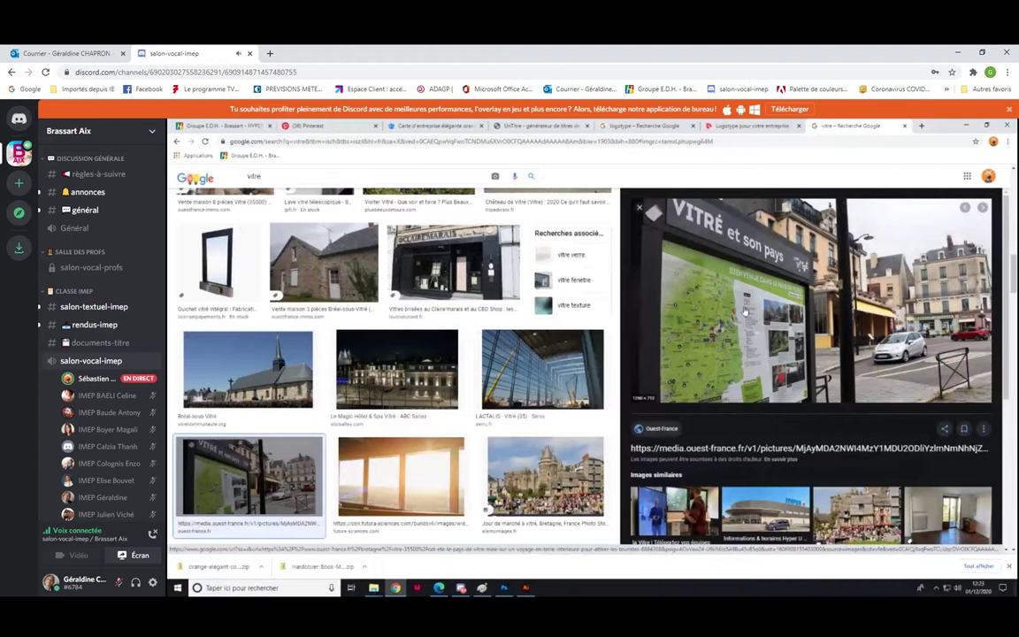
Step: Copy the 'Vitré et son pays' map sign photo from Google Images and return to Photoshop
right_click(745, 341)
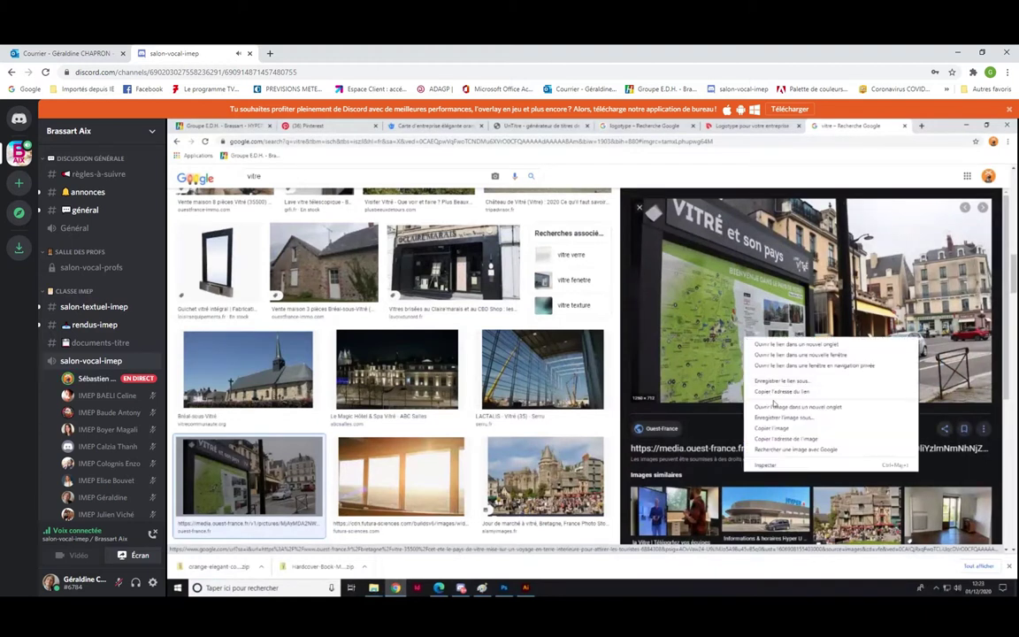
click(765, 427)
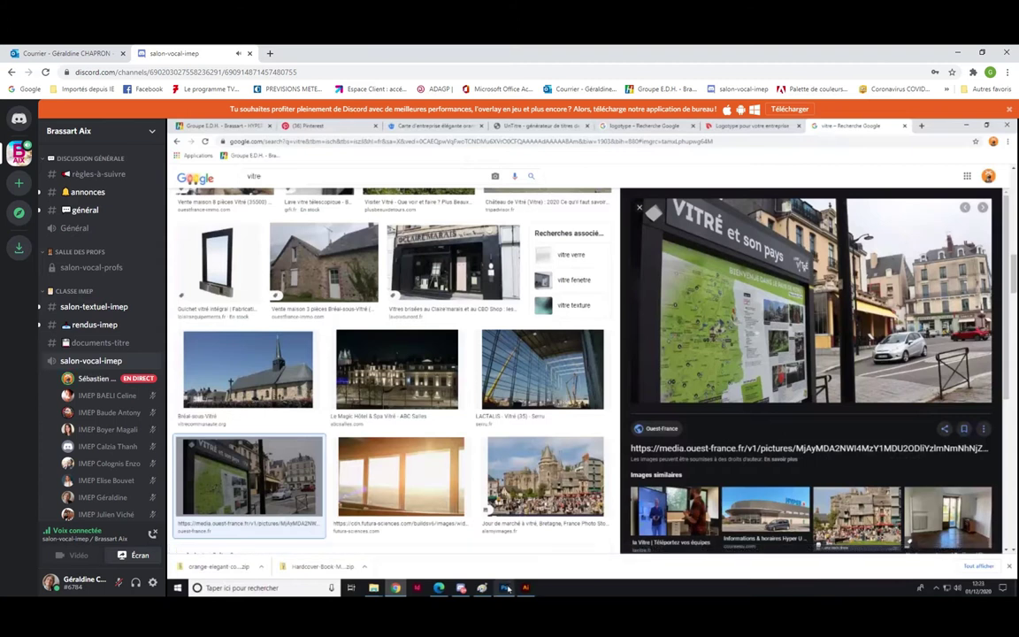
click(504, 586)
Step: Create a default blank document and paste the Vitré photo into it as Calque 1
key(ctrl+n)
key(Return)
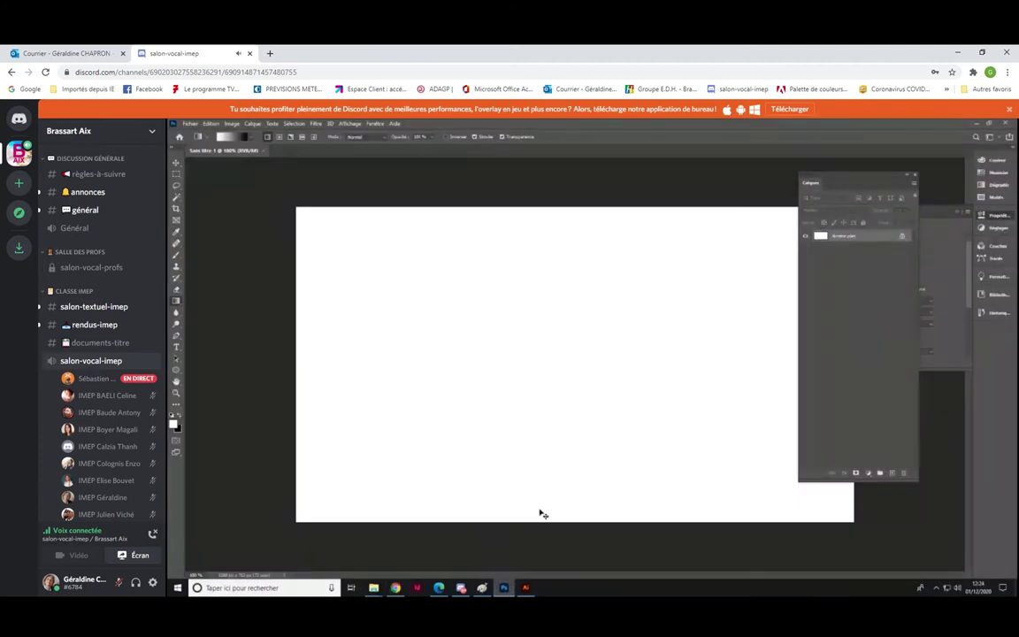
key(ctrl+v)
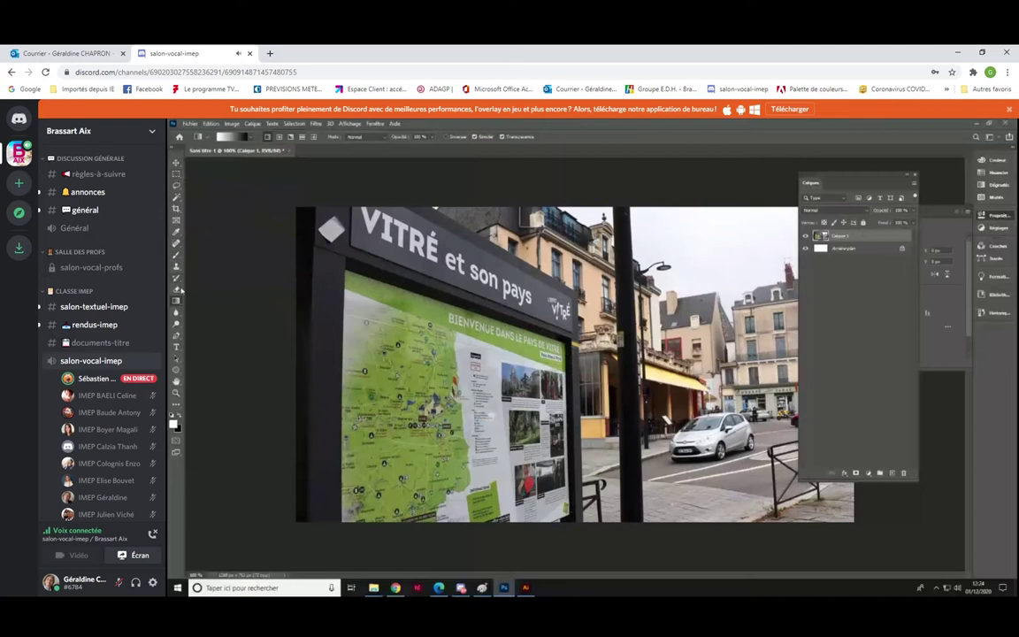
Step: Select the Pen tool and bring up its drawing modes to choose Path mode
click(176, 338)
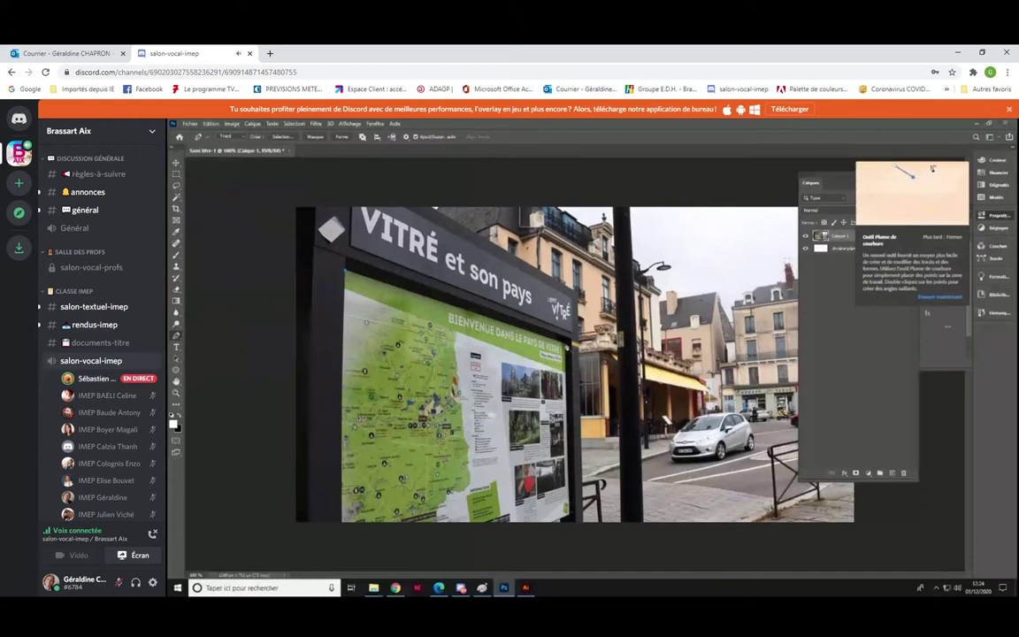
click(229, 136)
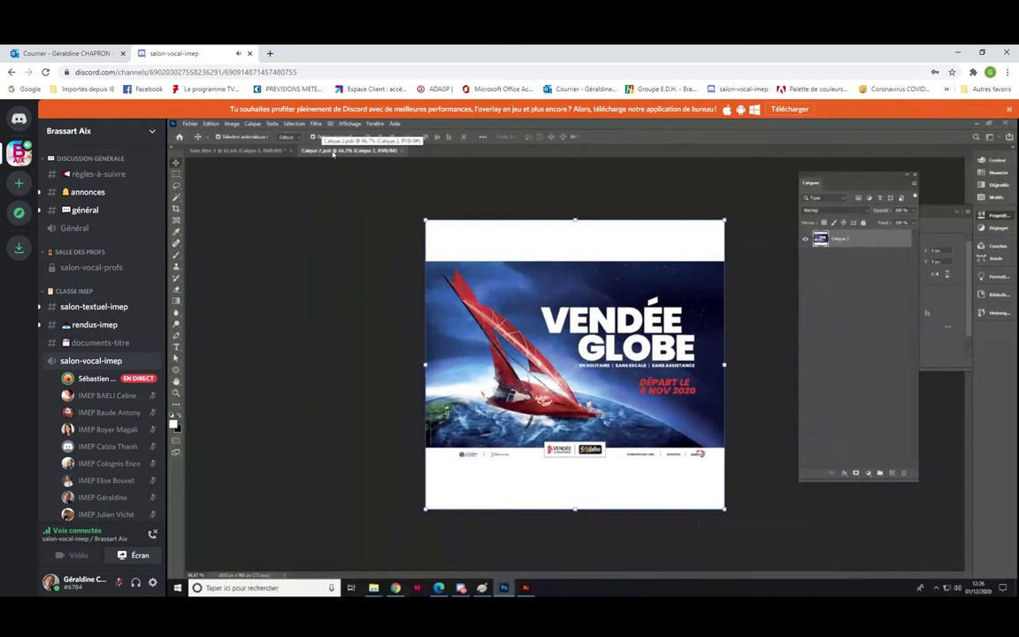
Step: In Sans titre 1, position the poster over the sign panel, clip it, and pull its top corners inward
click(263, 151)
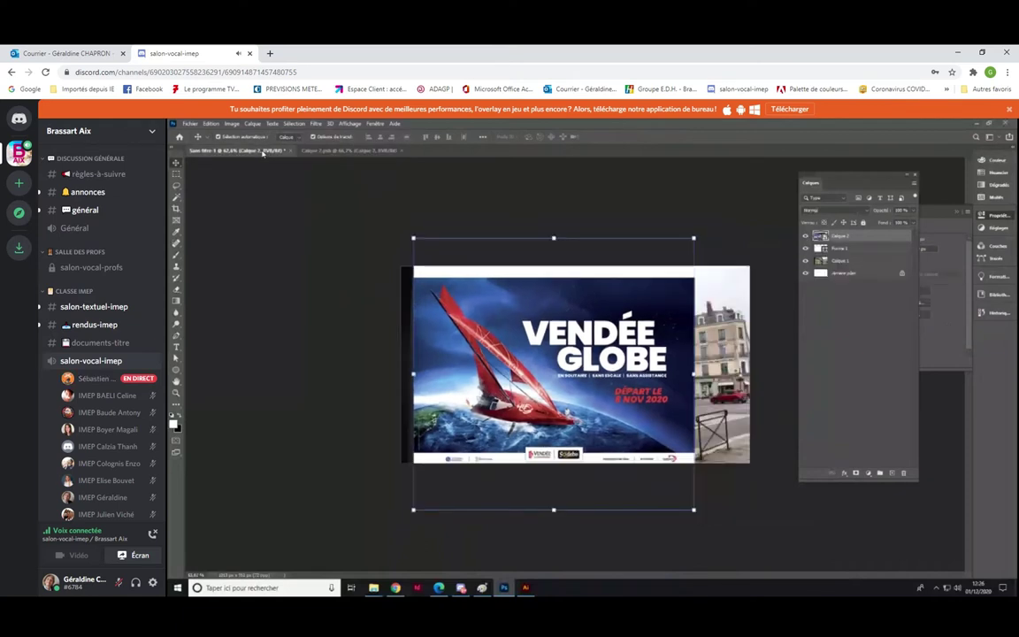
drag(543, 309, 586, 324)
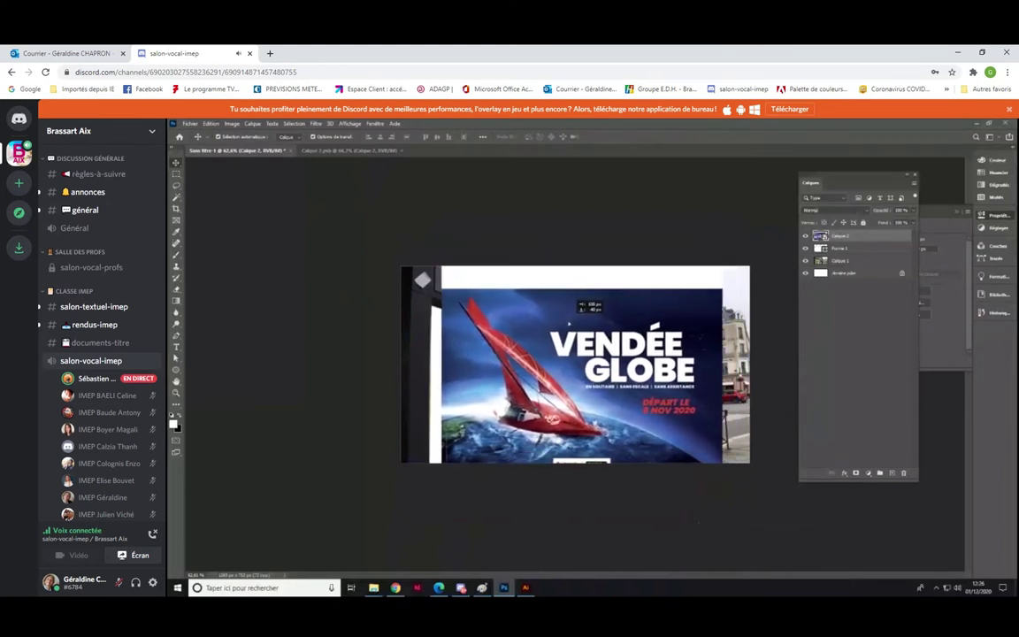
mouse_move(585, 323)
mouse_down()
mouse_move(629, 410)
mouse_move(535, 302)
mouse_up()
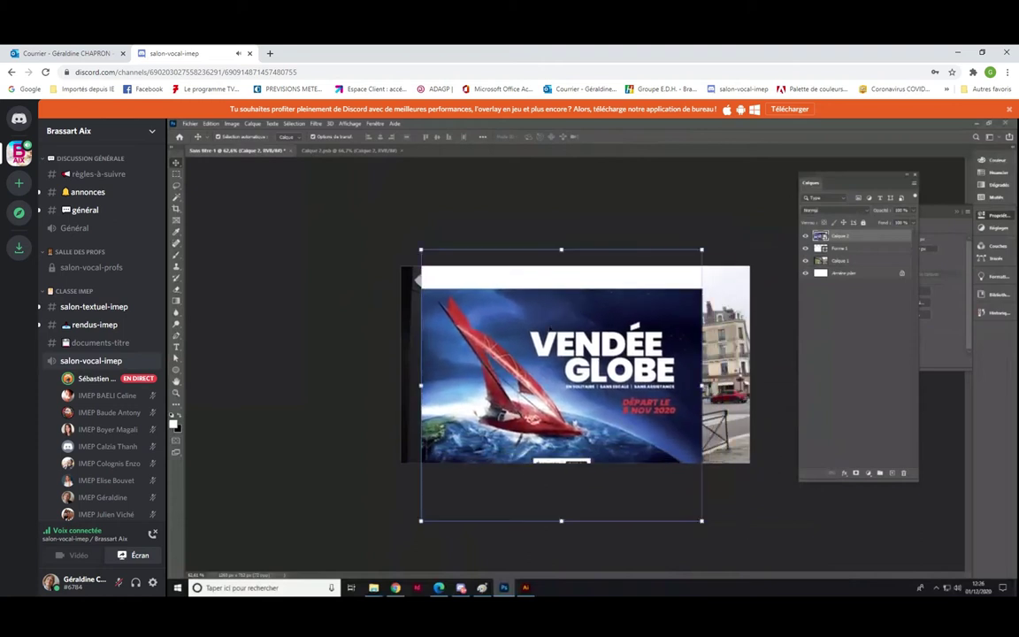
alt+click(869, 244)
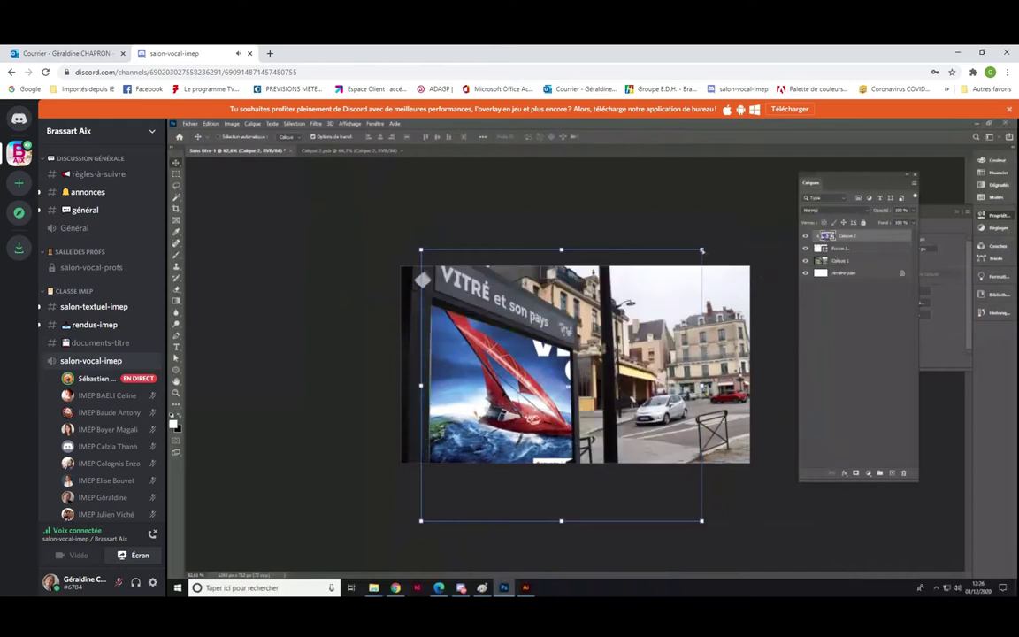
drag(701, 251, 655, 277)
mouse_move(421, 250)
mouse_down()
mouse_move(426, 298)
mouse_move(423, 277)
mouse_up()
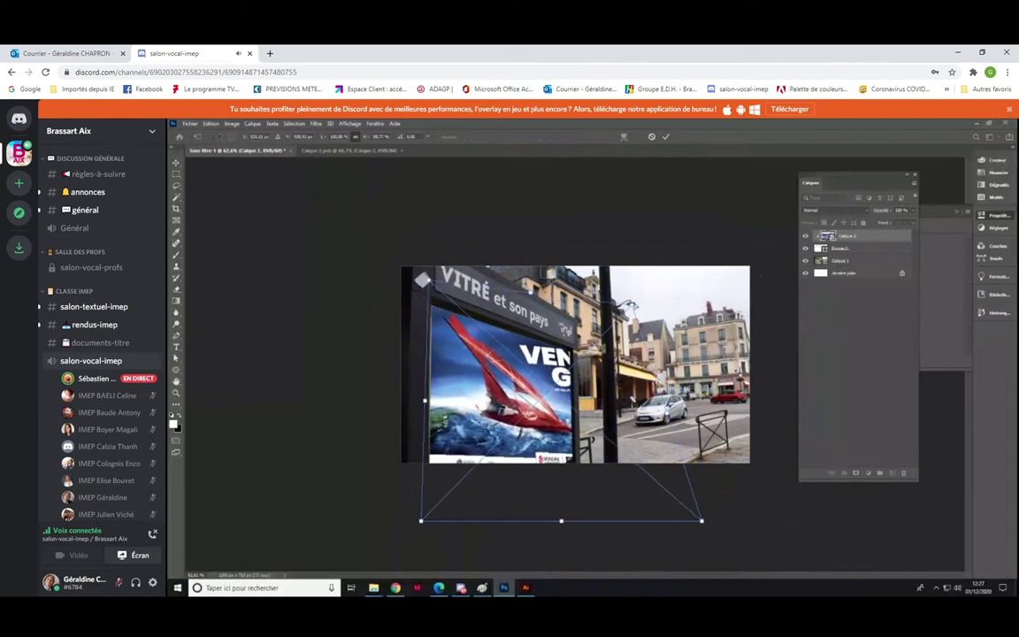
Step: Drag the poster's four corners to match the sign's perspective and apply the distortion
mouse_move(572, 278)
mouse_down()
mouse_move(570, 329)
mouse_move(559, 338)
mouse_up()
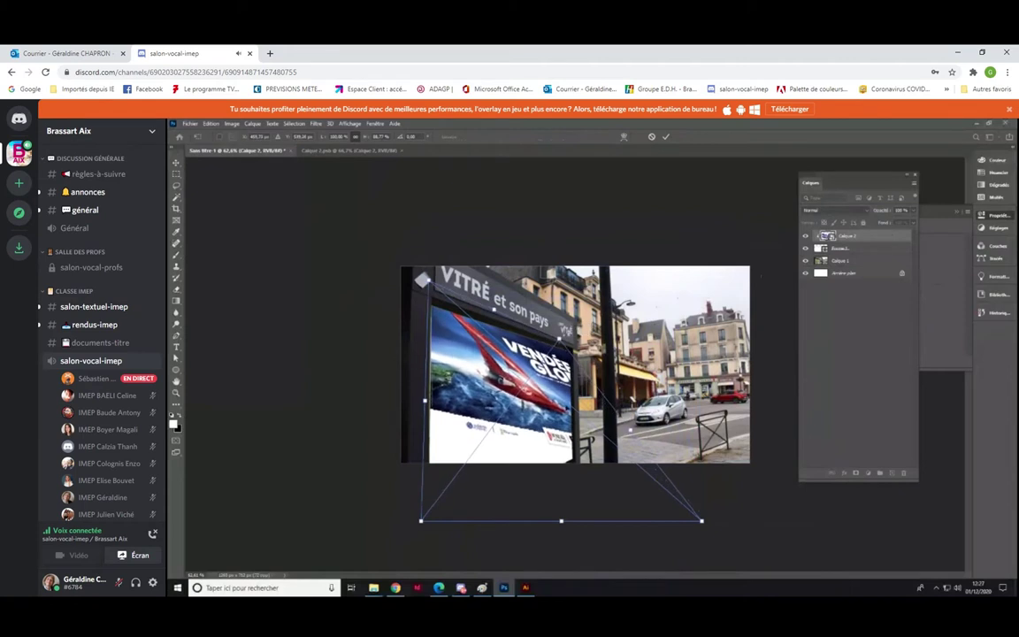
drag(419, 521, 431, 569)
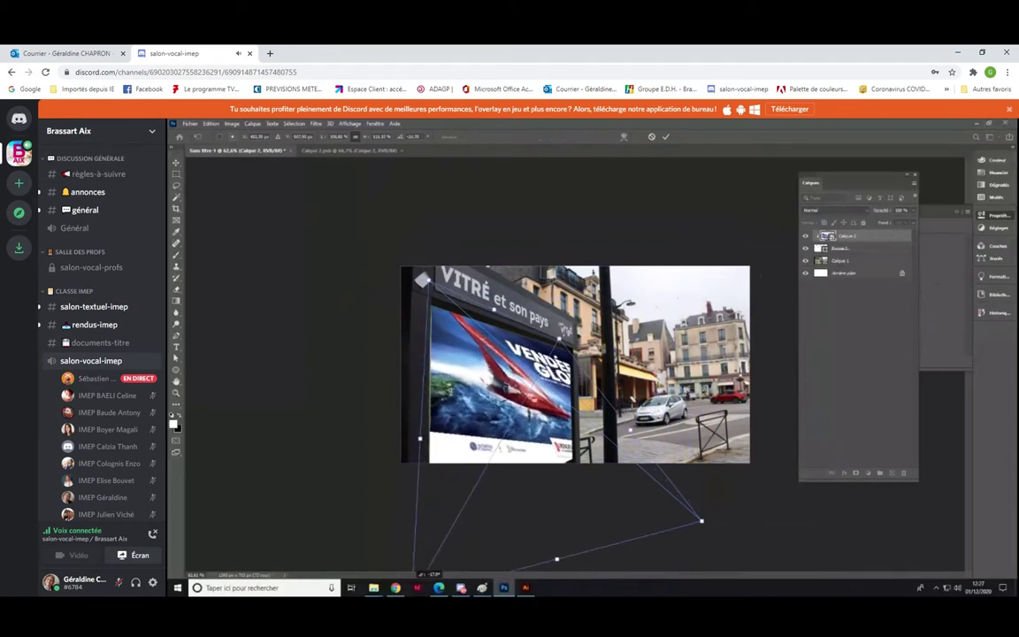
scroll(594, 533, down, 2)
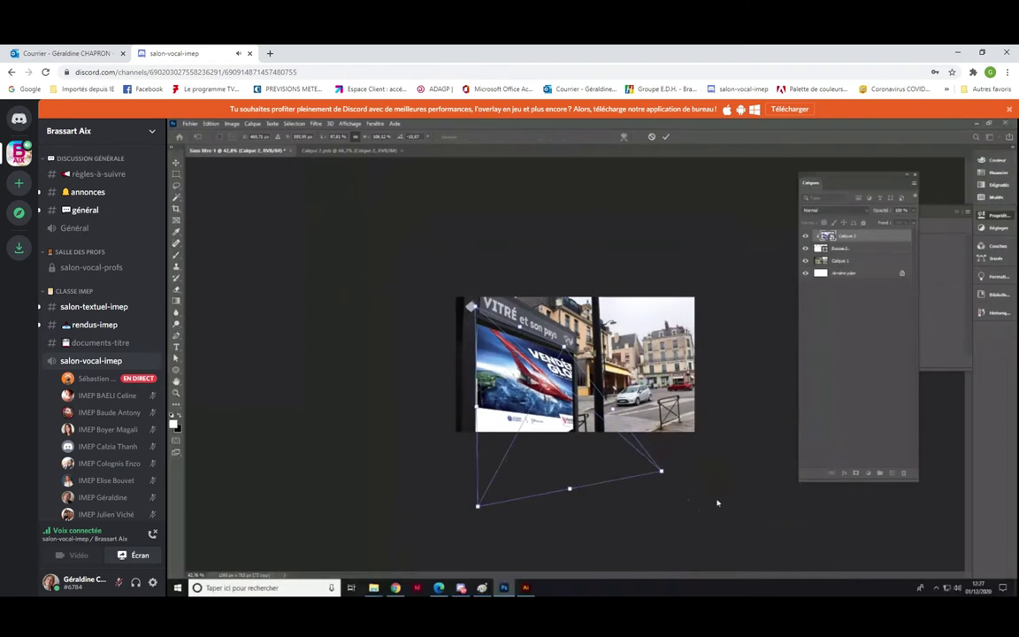
drag(663, 473, 575, 450)
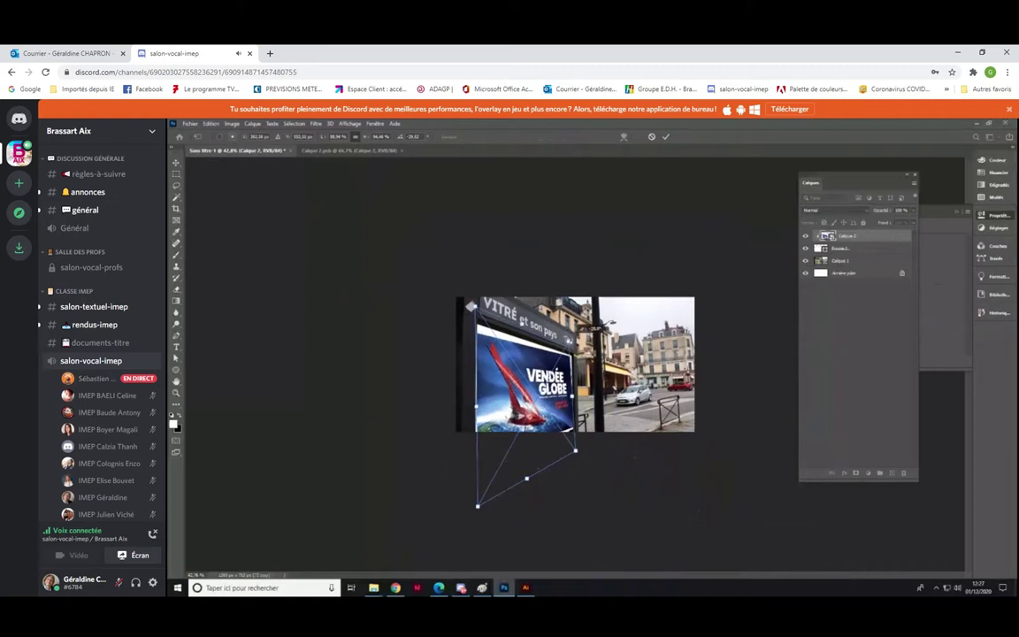
drag(475, 306, 475, 294)
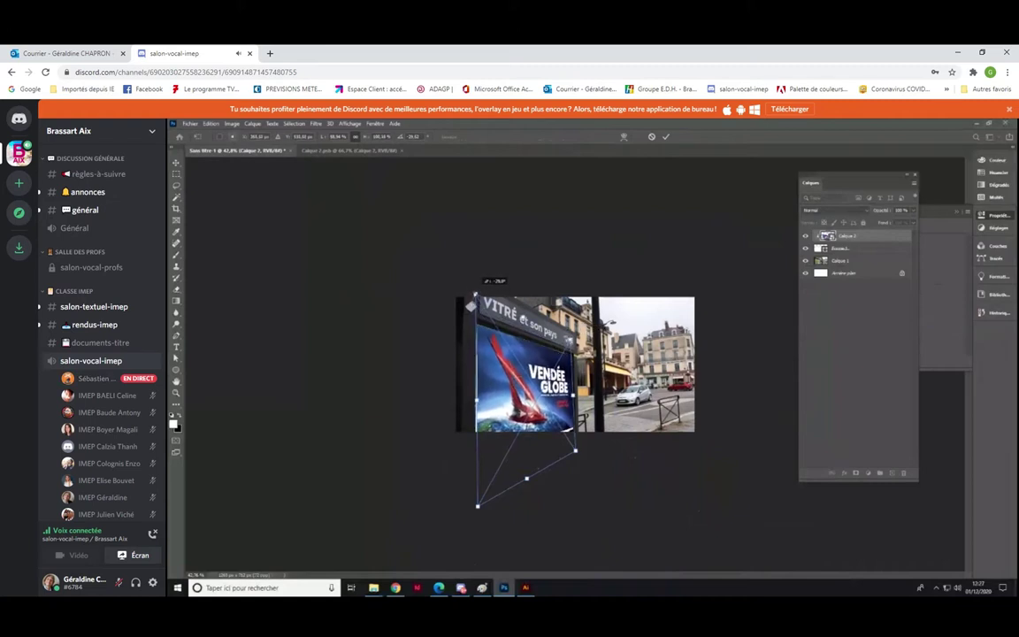
drag(478, 505, 473, 506)
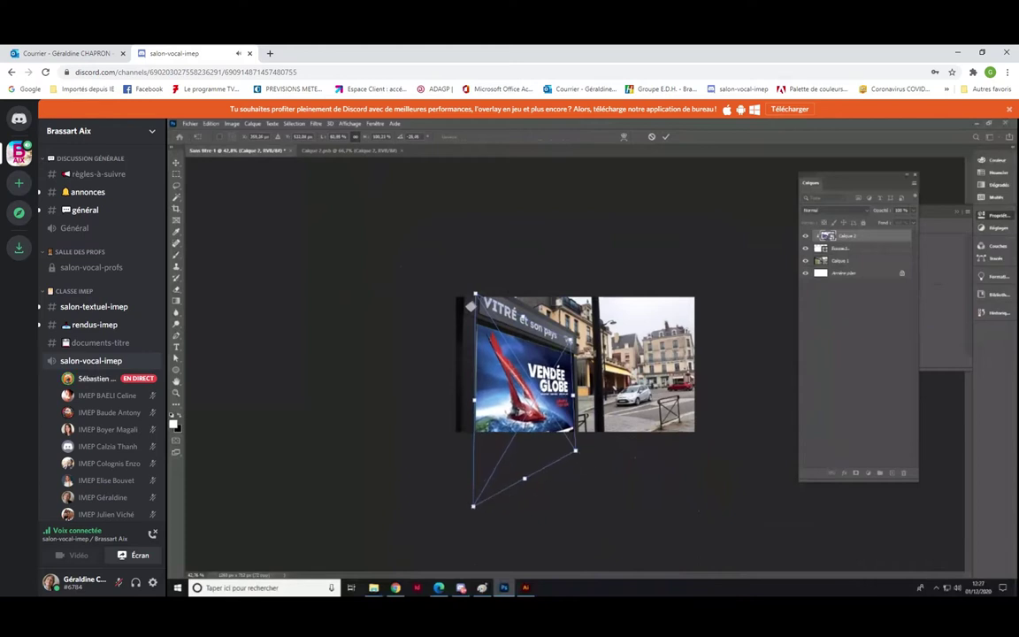
key(Return)
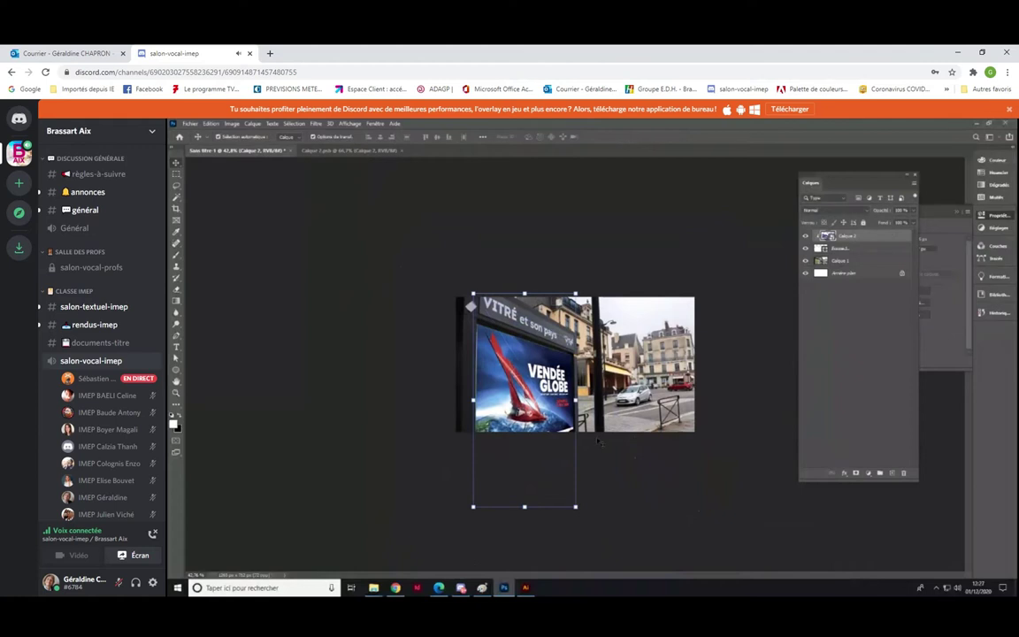
key(ctrl+plus)
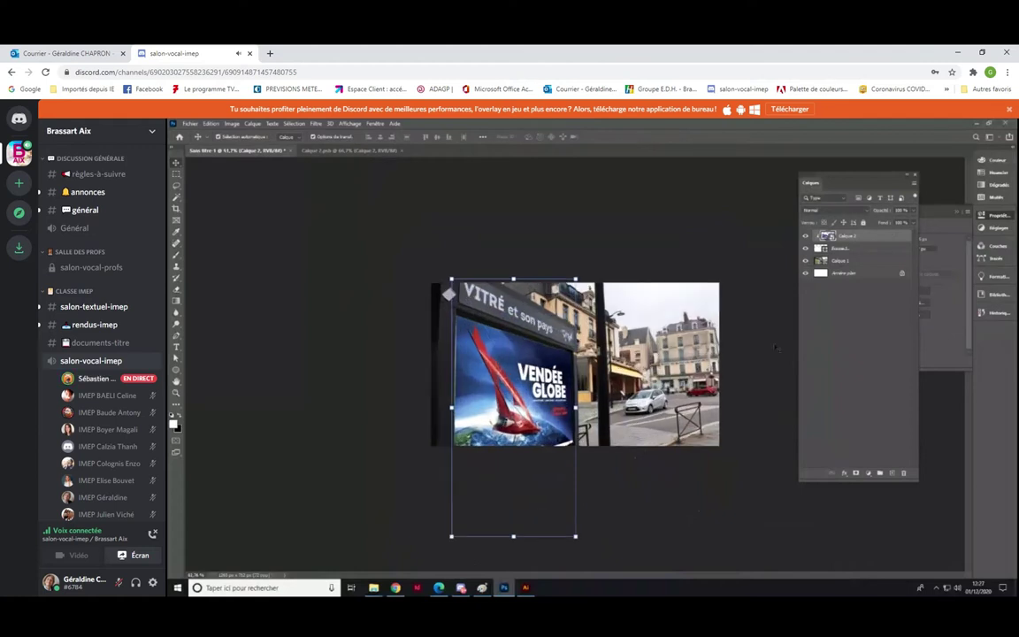
Step: From the Calque 2.psb tab, copy a tropical beach photo from Google Images and return
click(352, 150)
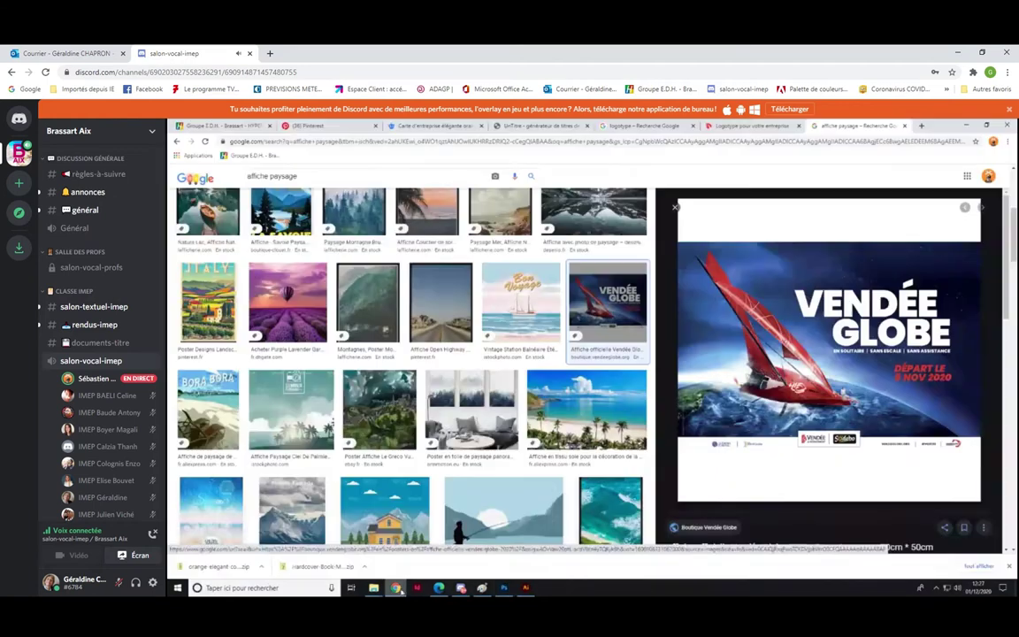
click(588, 409)
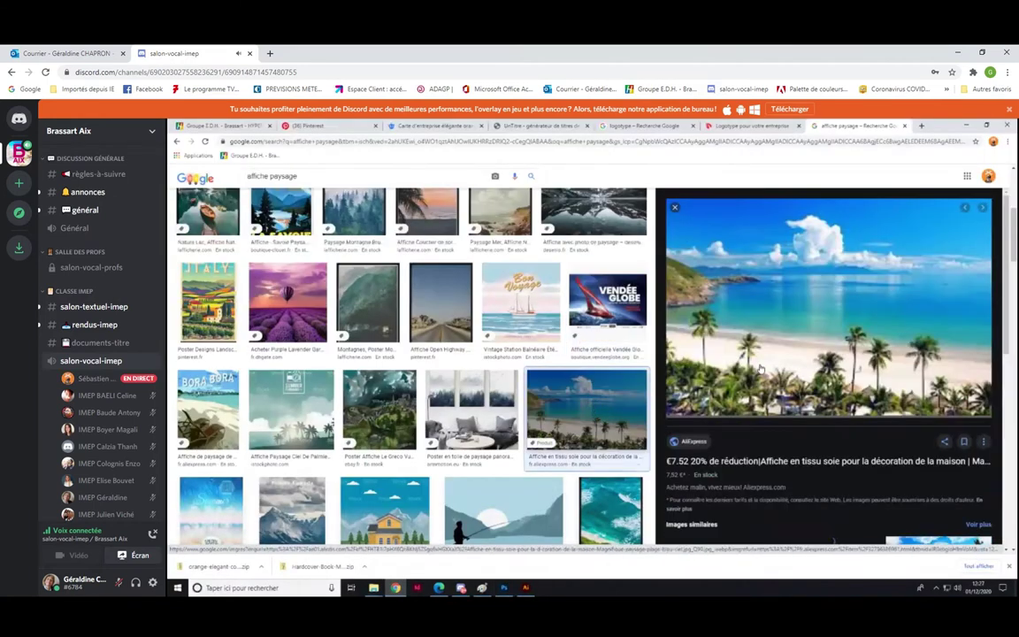
right_click(801, 309)
click(828, 398)
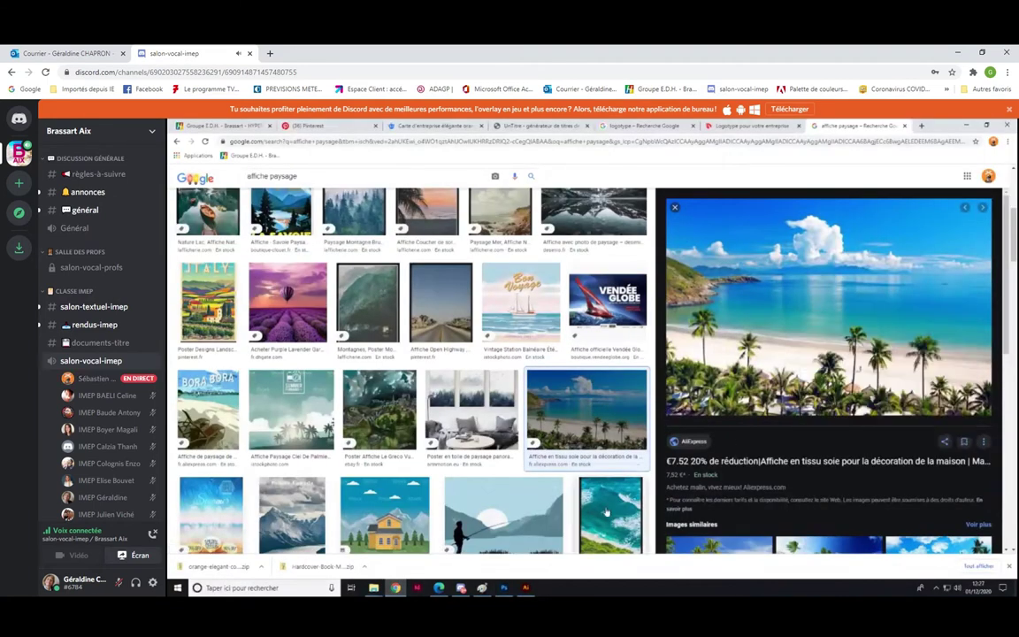
click(504, 588)
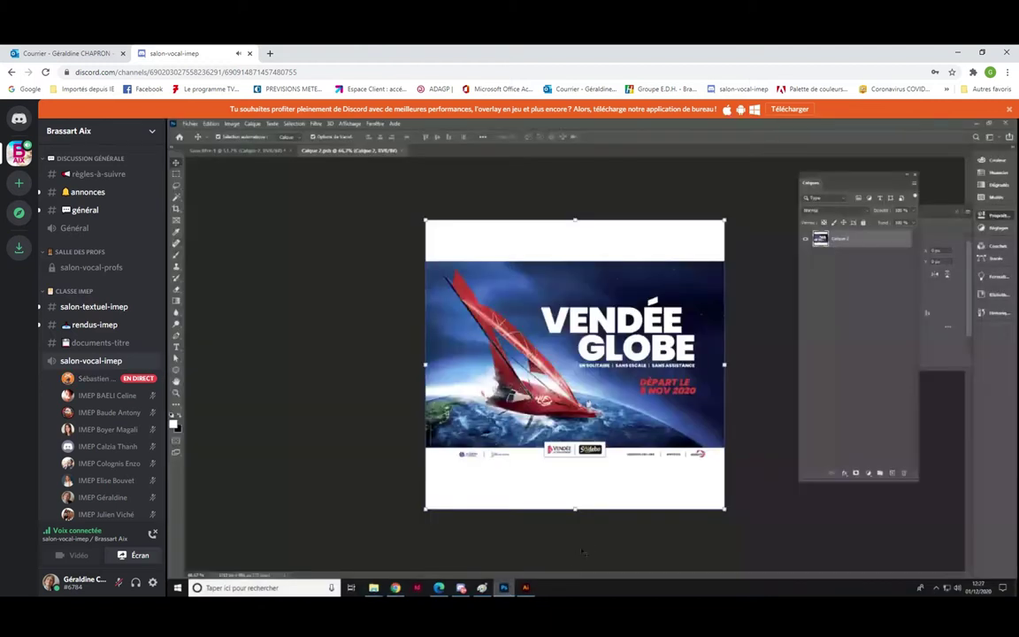
Step: Paste the beach photo as Calque 3, scale it to cover the whole poster, then hide it
key(ctrl+v)
drag(640, 448, 489, 323)
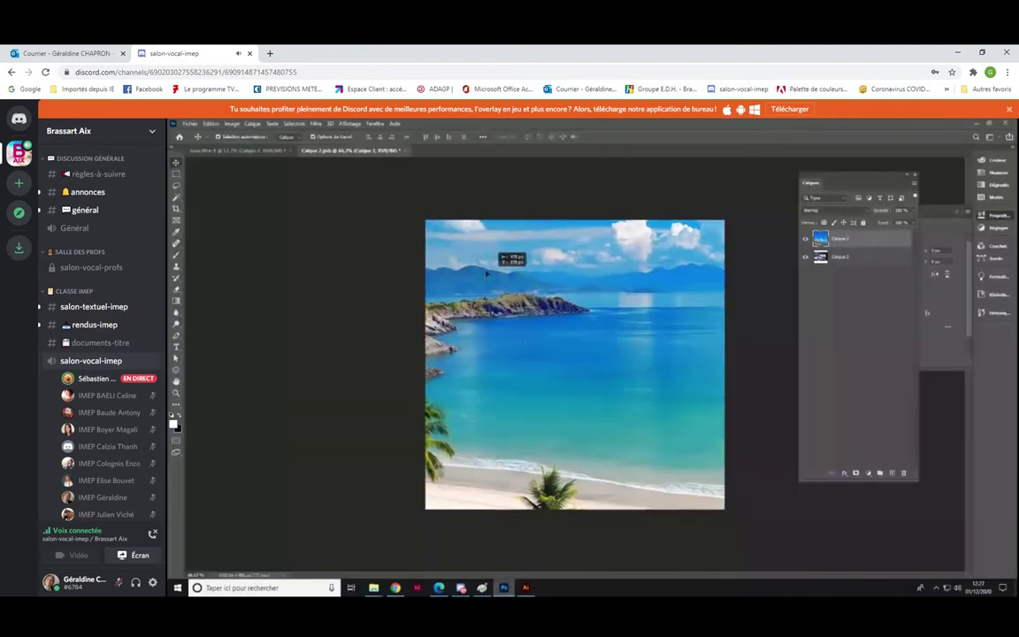
key(ctrl+t)
key(ctrl+0)
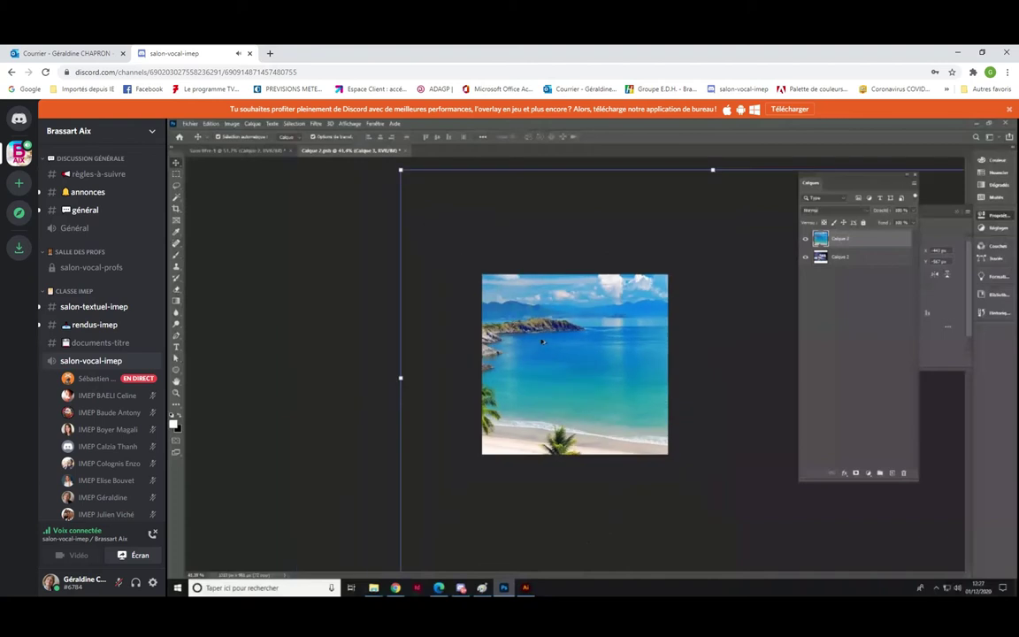
drag(409, 179, 474, 355)
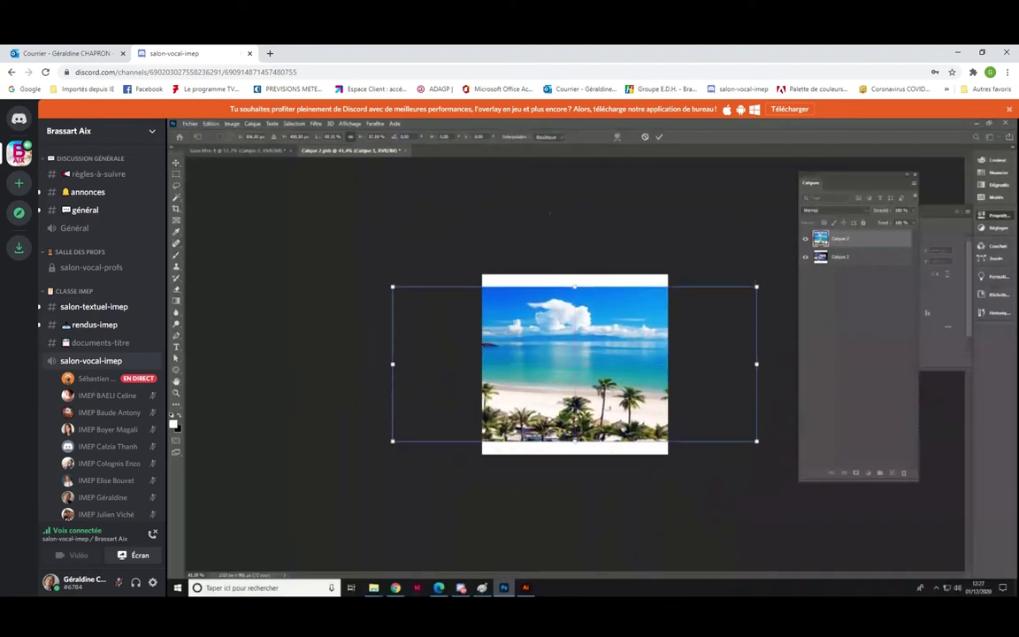
drag(756, 286, 782, 262)
key(Return)
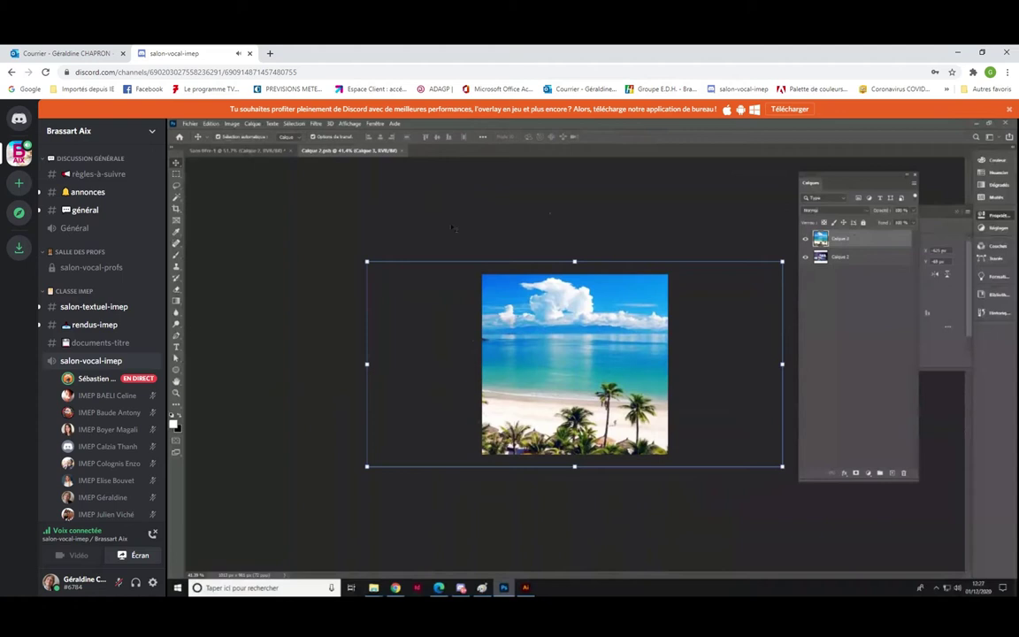
drag(451, 228, 482, 367)
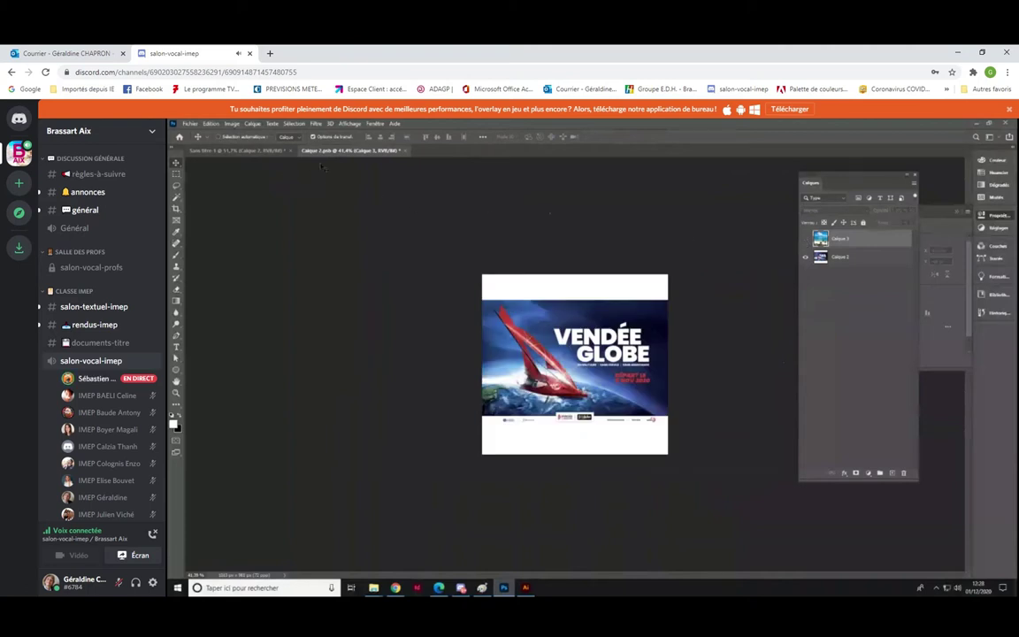
Step: Switch to the Sans titre-1 street mockup showing the fitted Vendée Globe poster
click(265, 151)
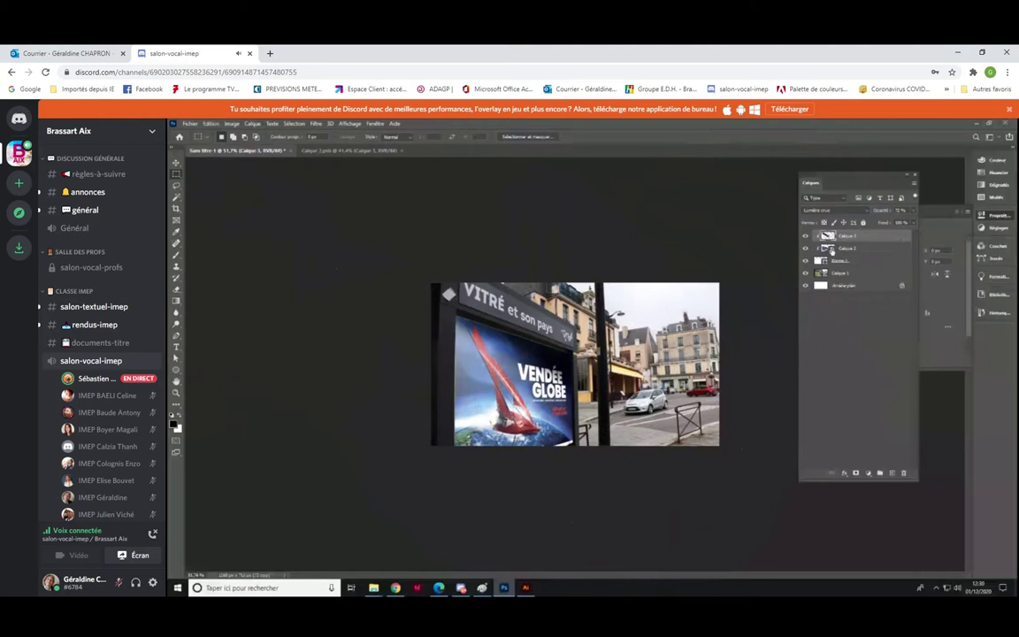
Step: Open the Calque 2.psb smart object and turn on the beach layer's visibility
double_click(828, 248)
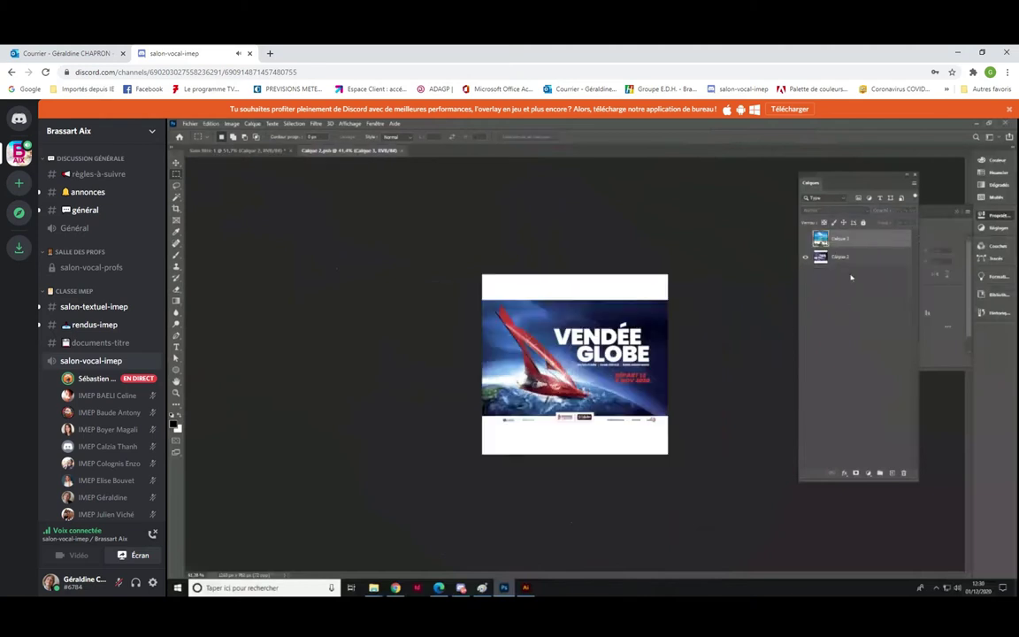
click(805, 239)
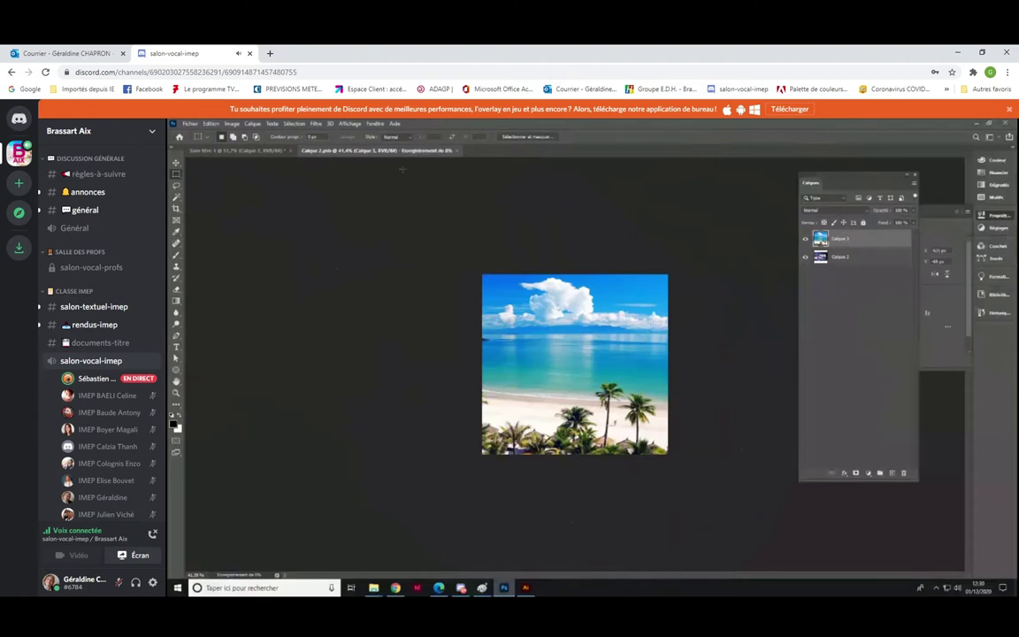
Step: Return to the Sans titre-1 street sign mockup document
click(226, 150)
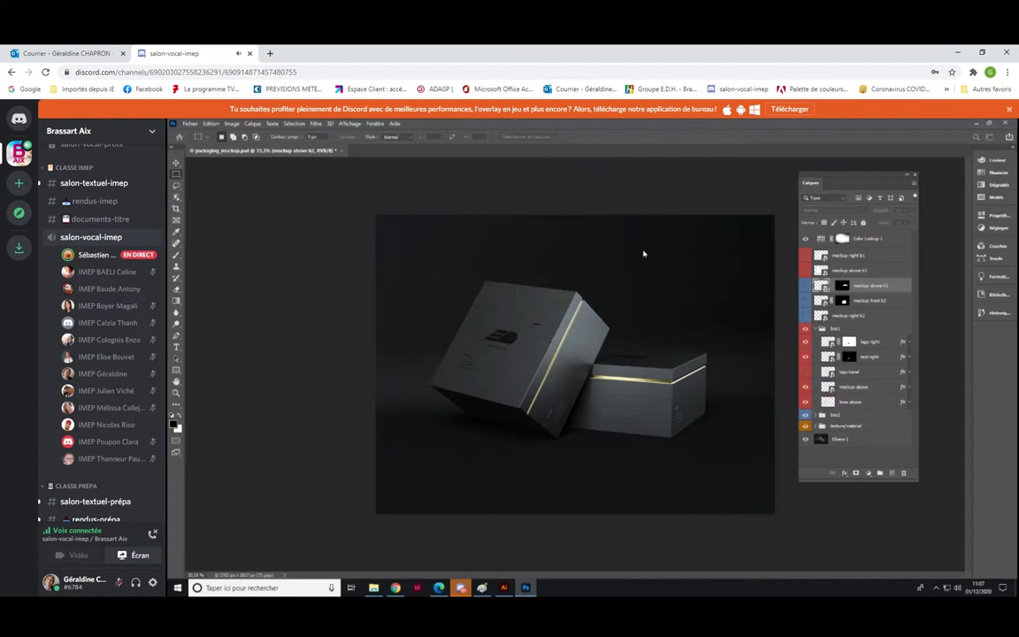
click(327, 309)
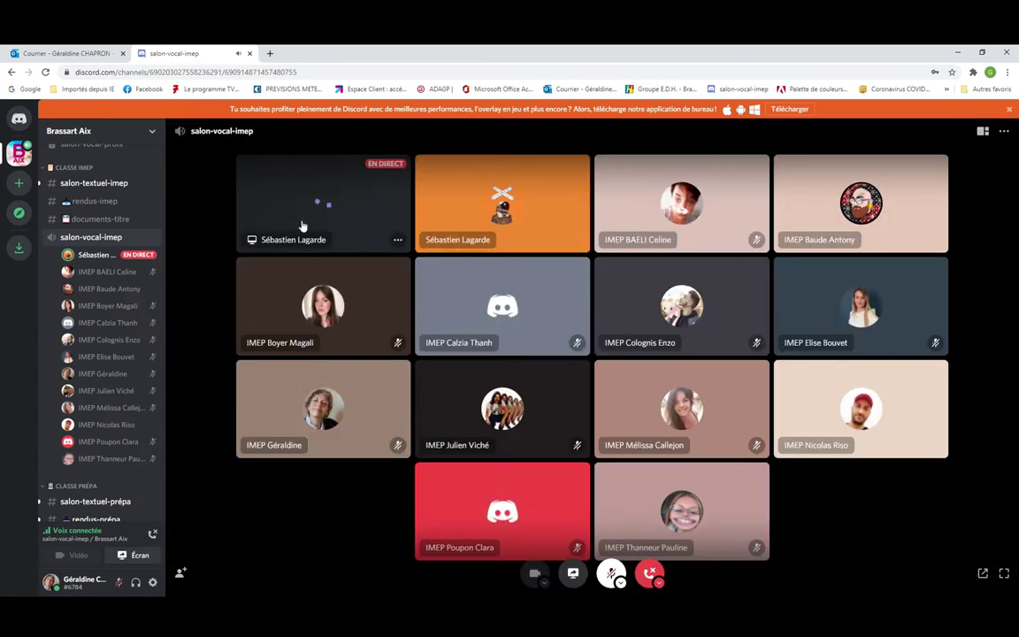
click(319, 193)
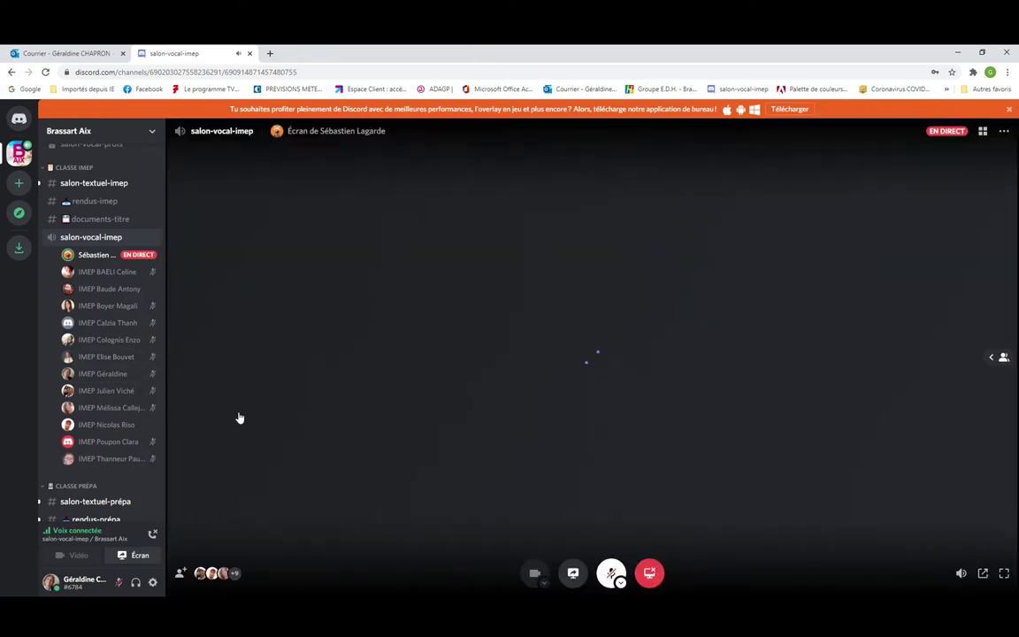
click(96, 257)
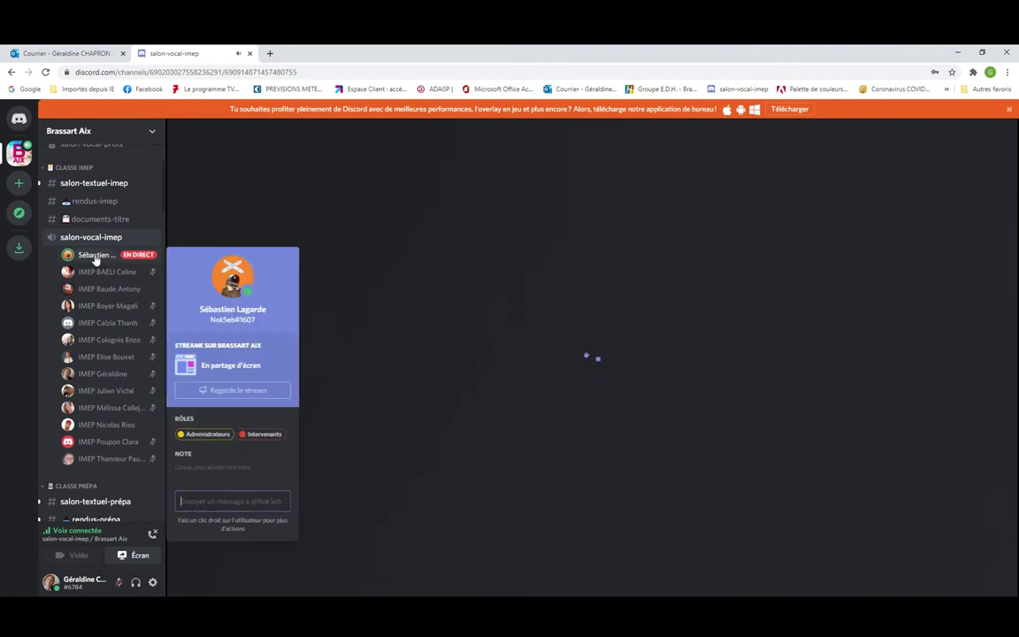
click(96, 258)
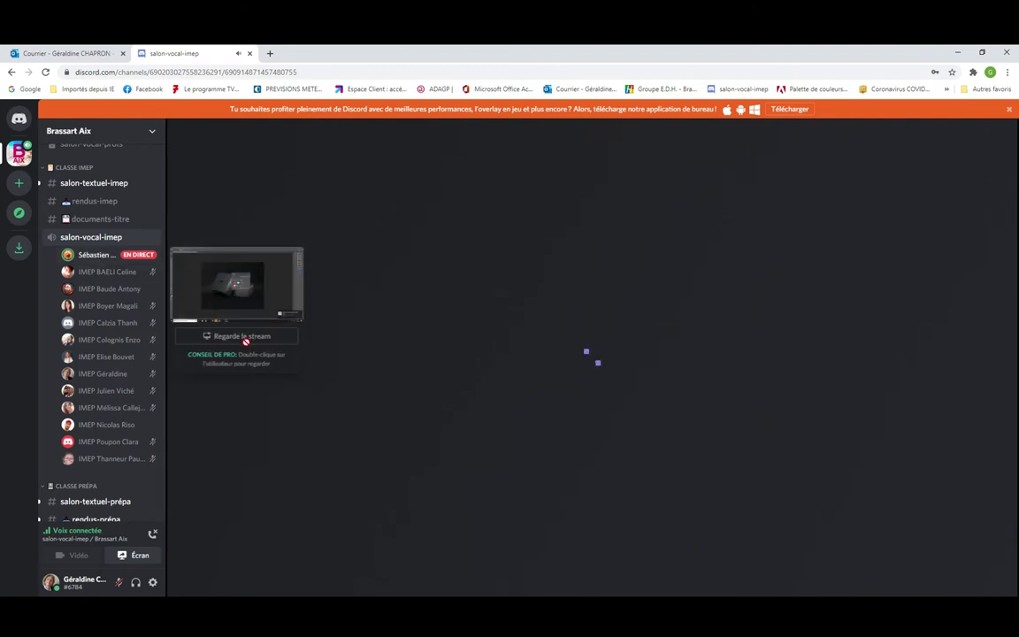
click(240, 285)
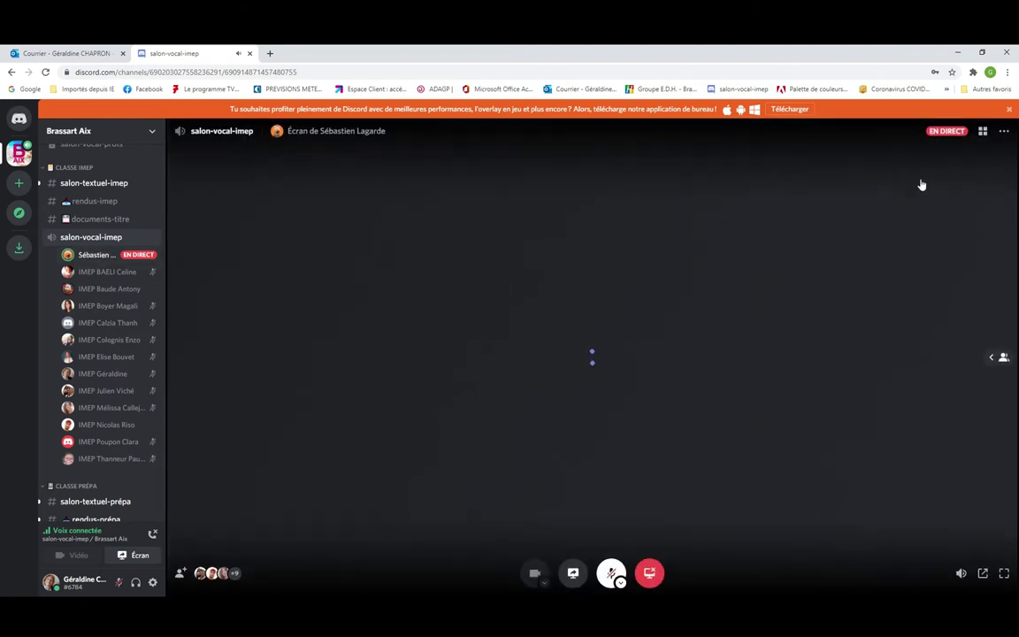
click(651, 575)
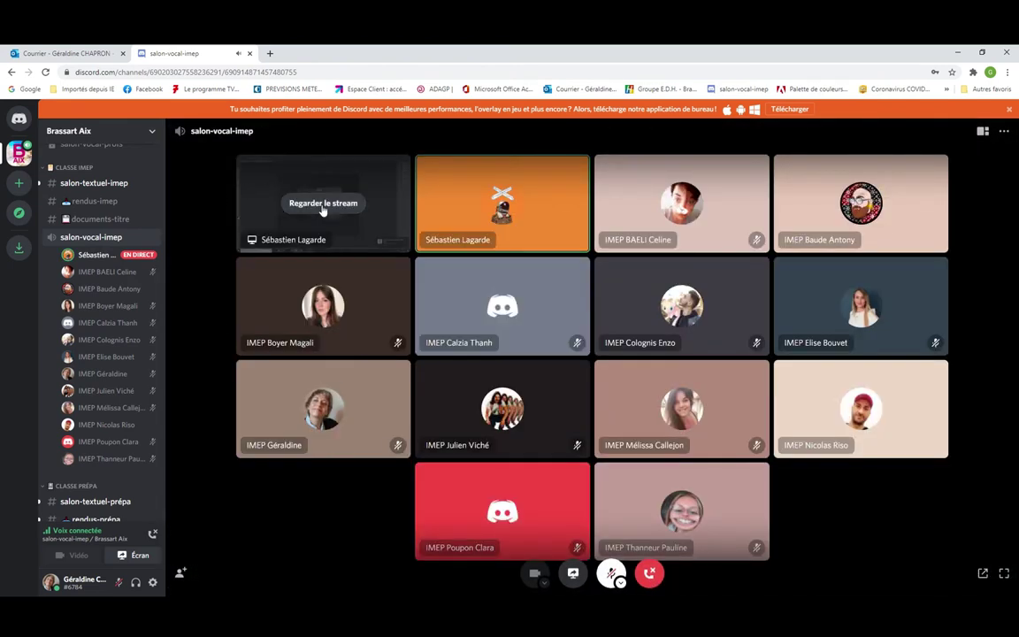
click(320, 203)
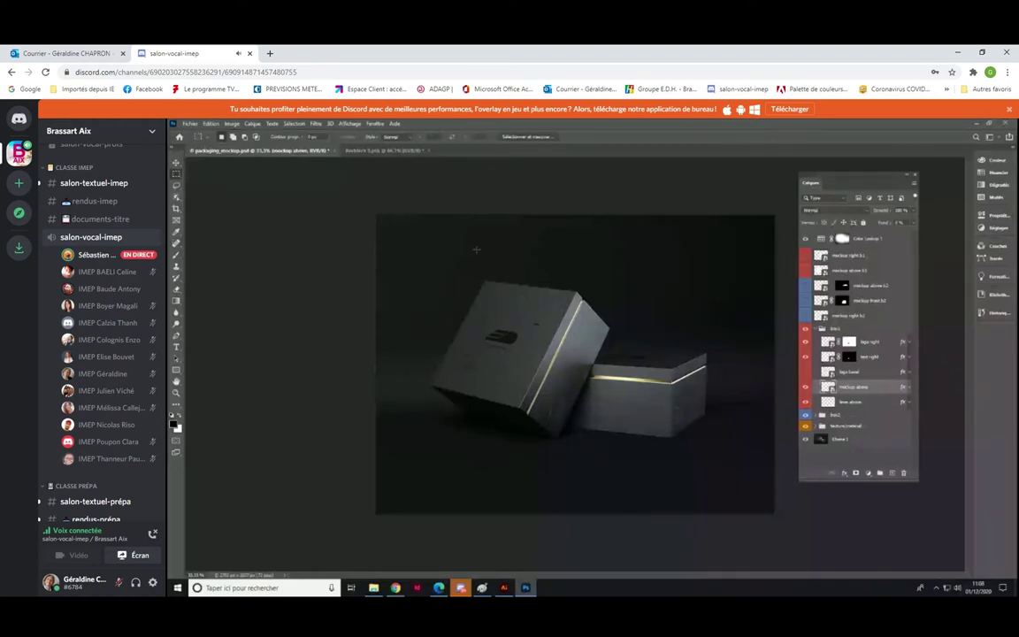
Step: In the Rechteck 1 document, replace its layers with the circular M logo enlarged to nearly fill the canvas
click(367, 149)
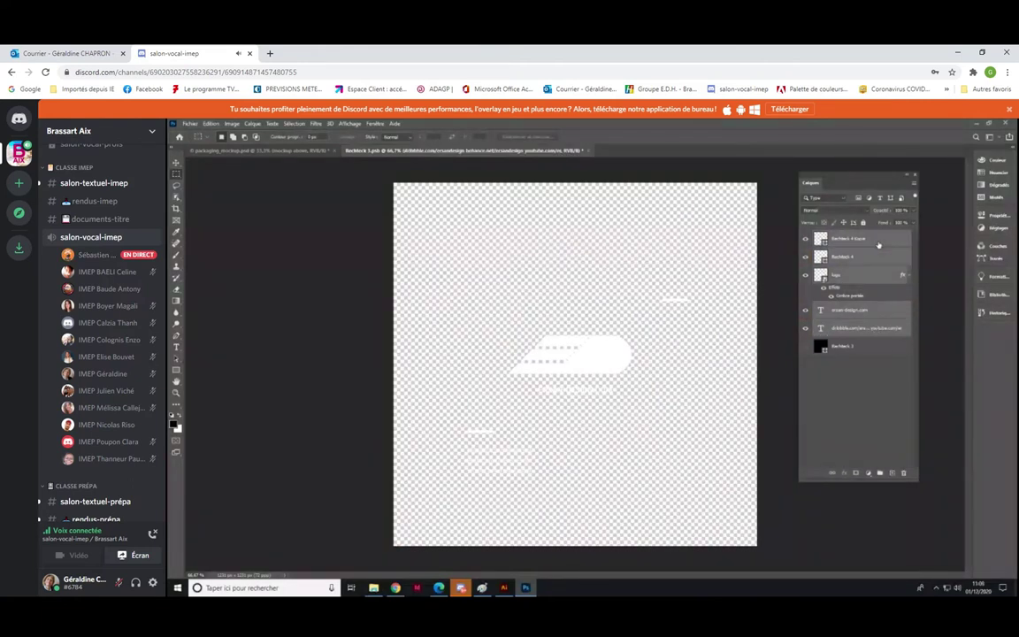
click(904, 473)
key(ctrl+v)
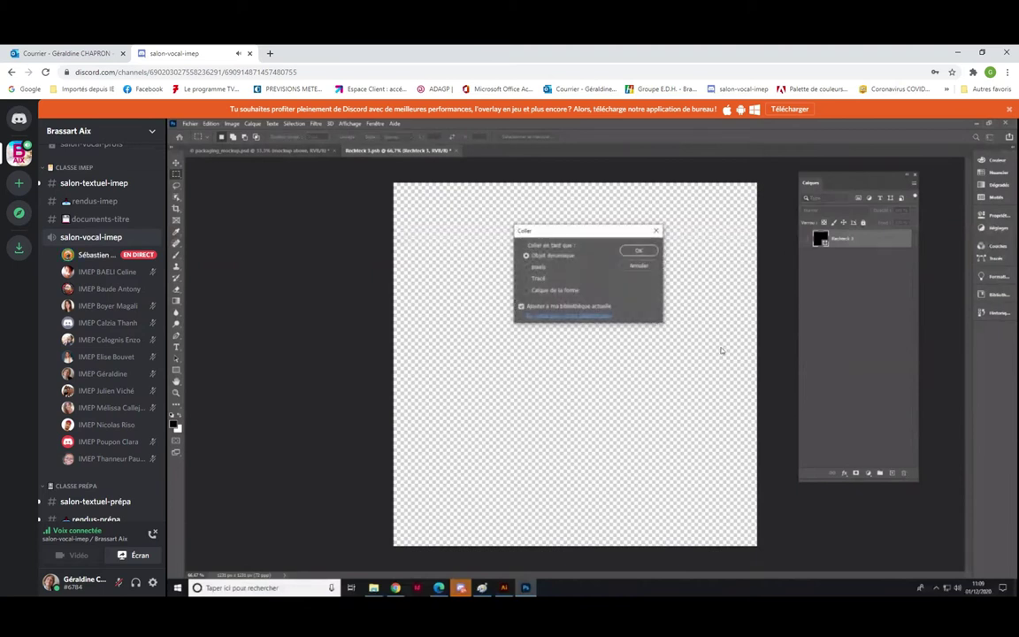
click(638, 251)
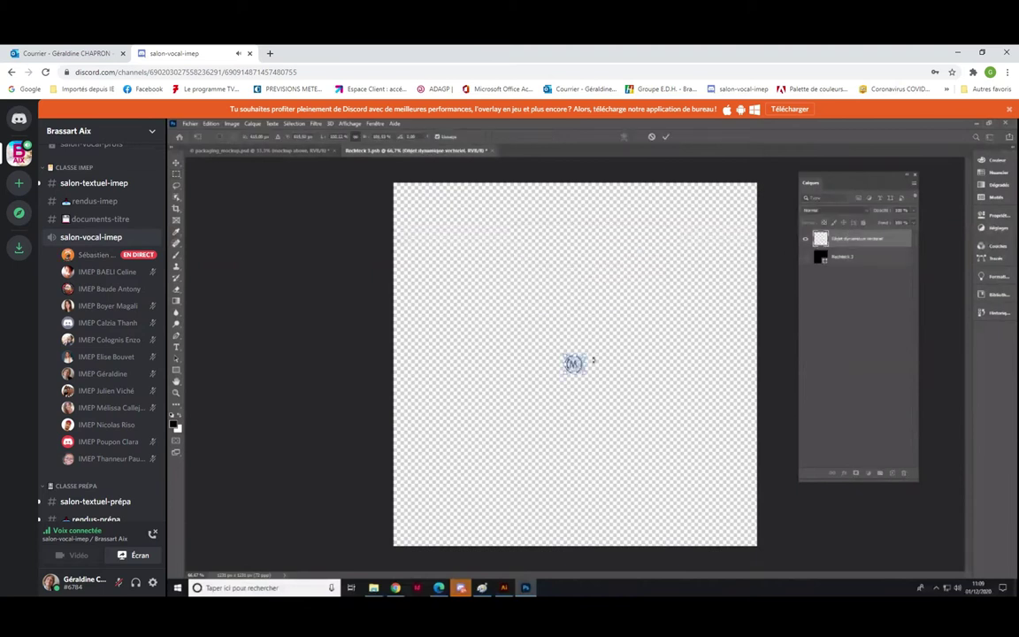
drag(587, 353, 694, 258)
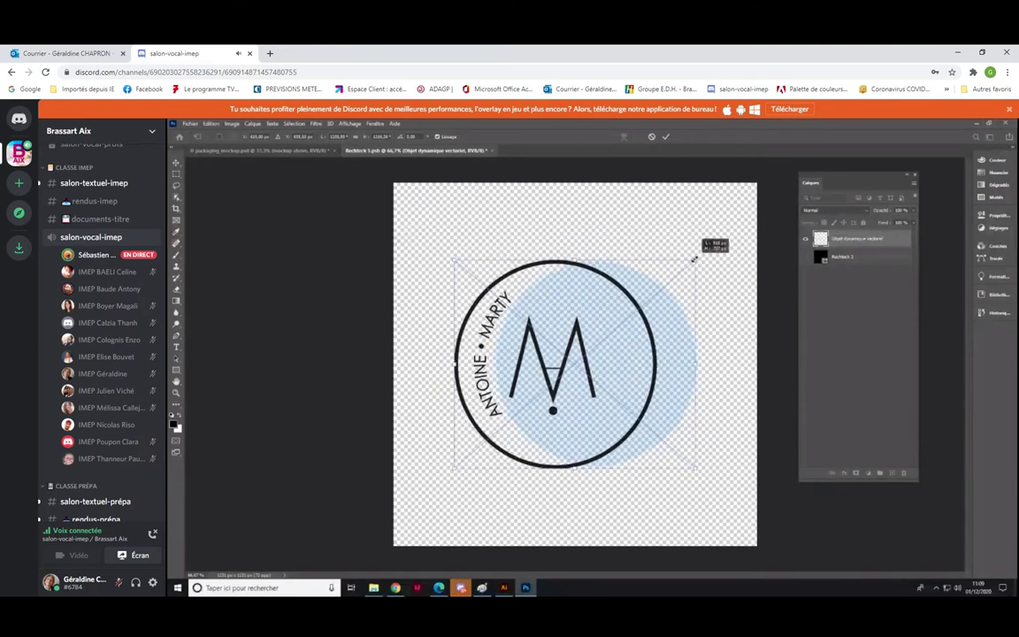
mouse_move(694, 258)
mouse_down()
mouse_move(663, 288)
mouse_move(700, 241)
mouse_move(677, 256)
mouse_up()
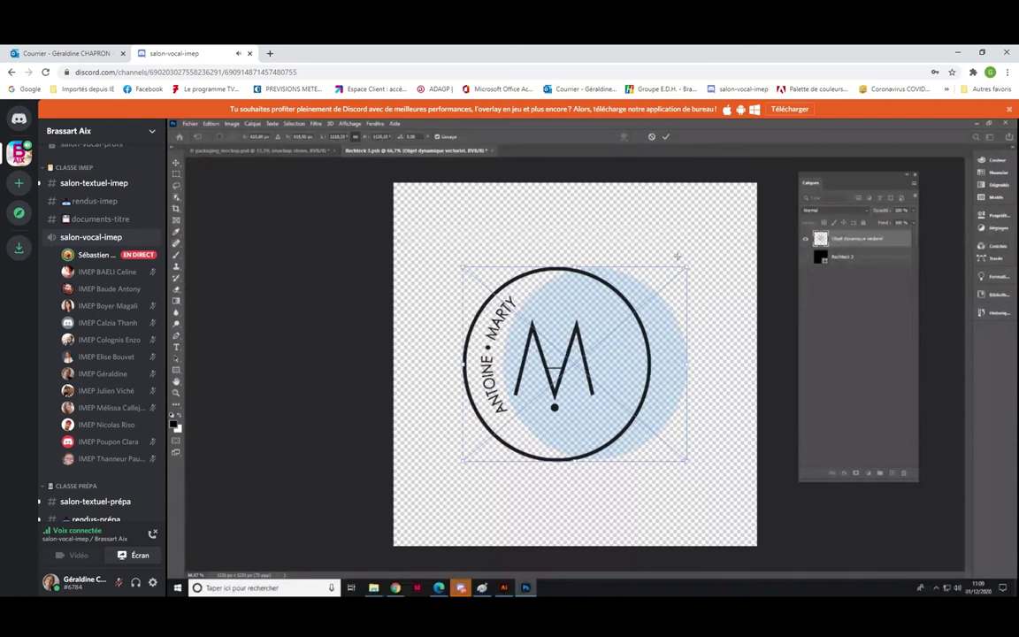
key(Return)
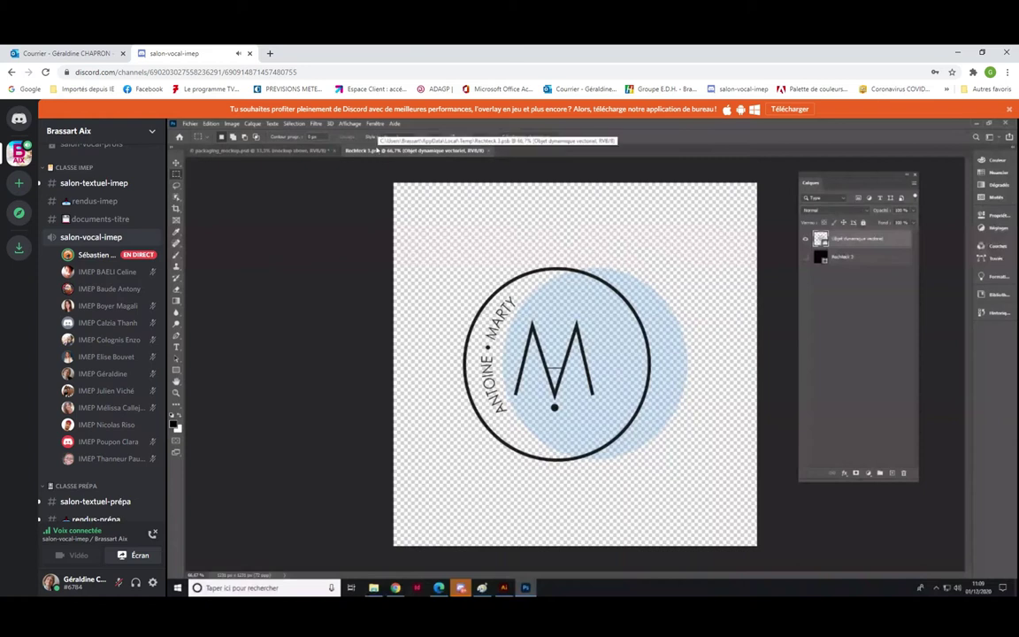
click(266, 151)
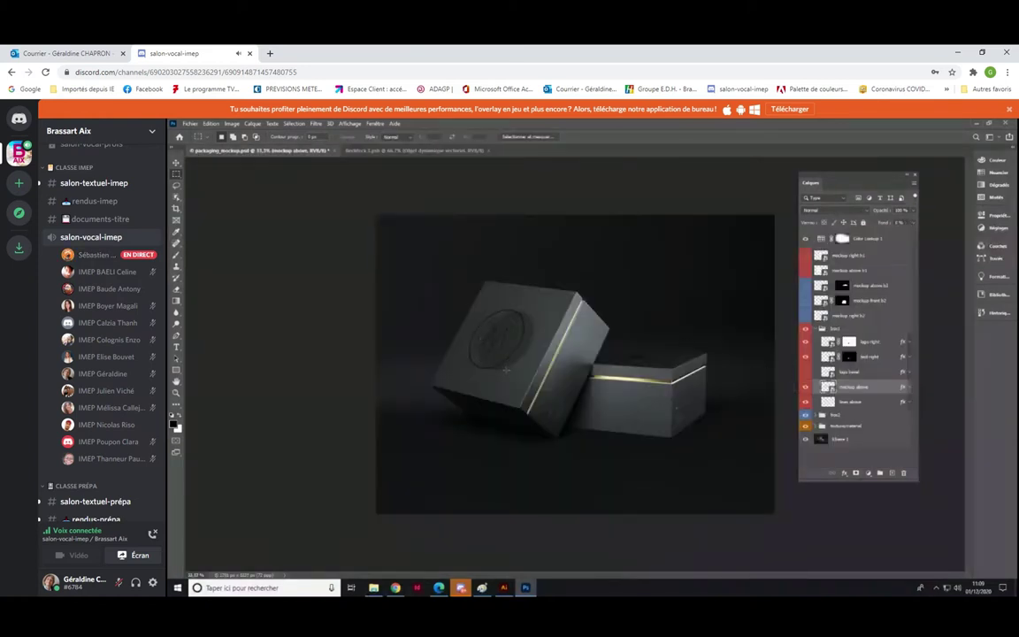
Step: Send 'peut on le revoir stp' in #salon-textuel-imep and reopen the shared stream full size
text(vo)
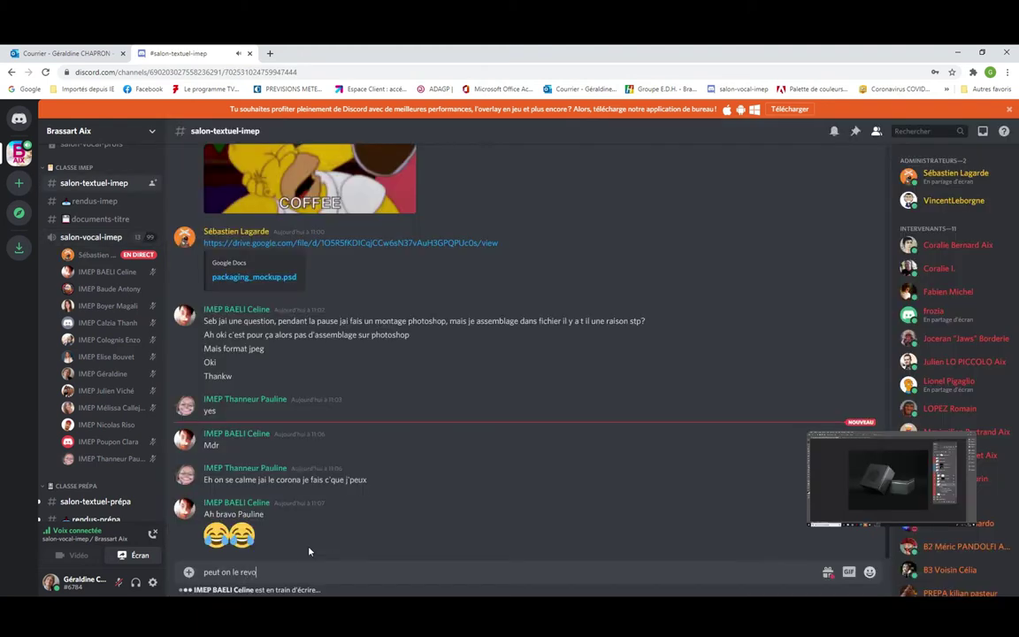
text(ir stp)
key(Return)
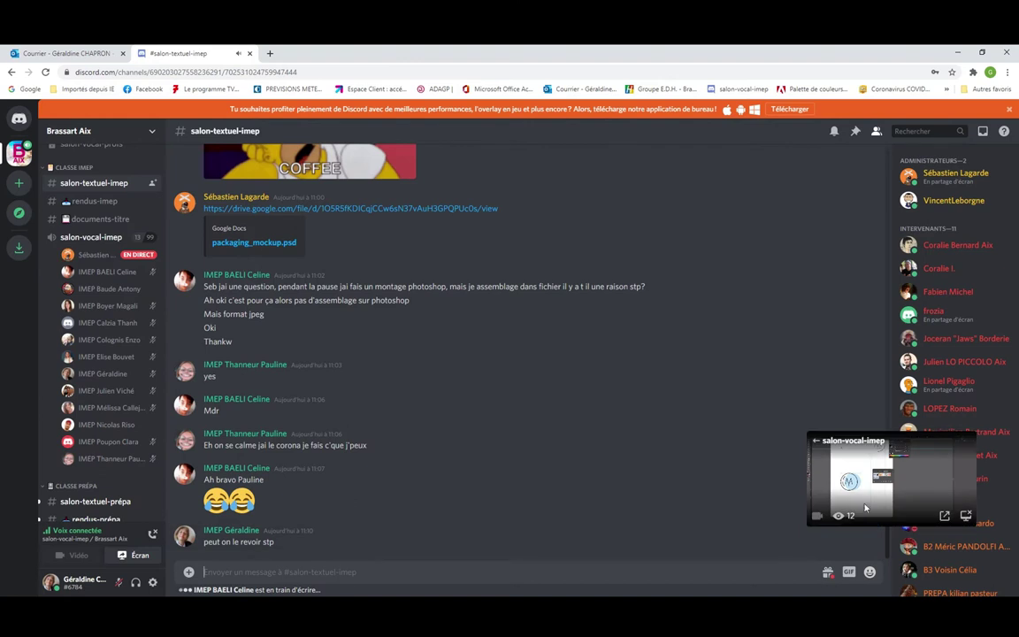
click(868, 489)
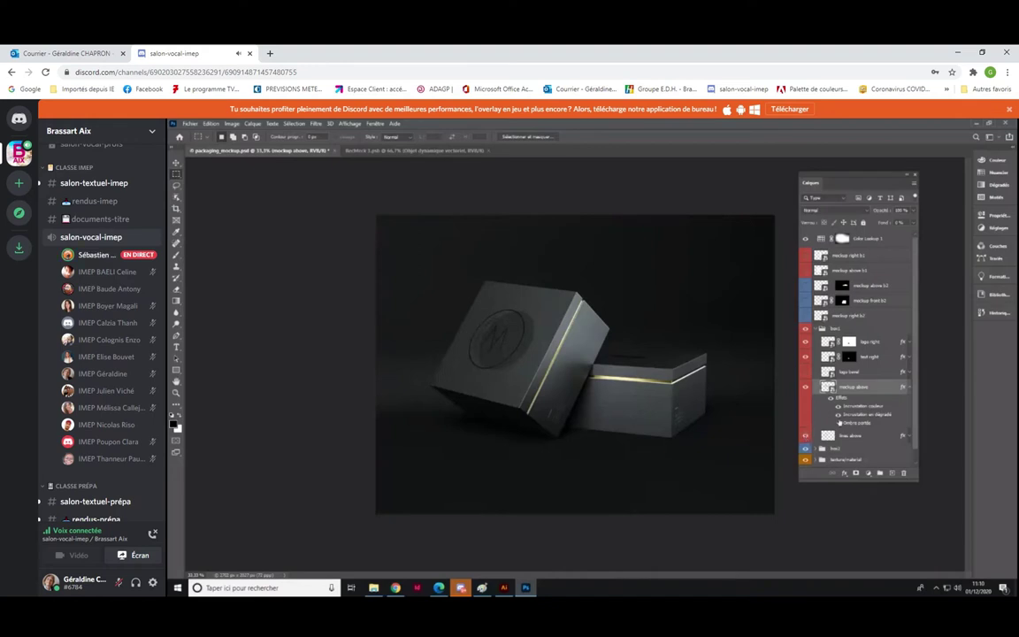
Step: Rename and commit the 'line above' layer, then scroll down the box mockup's layers
double_click(850, 436)
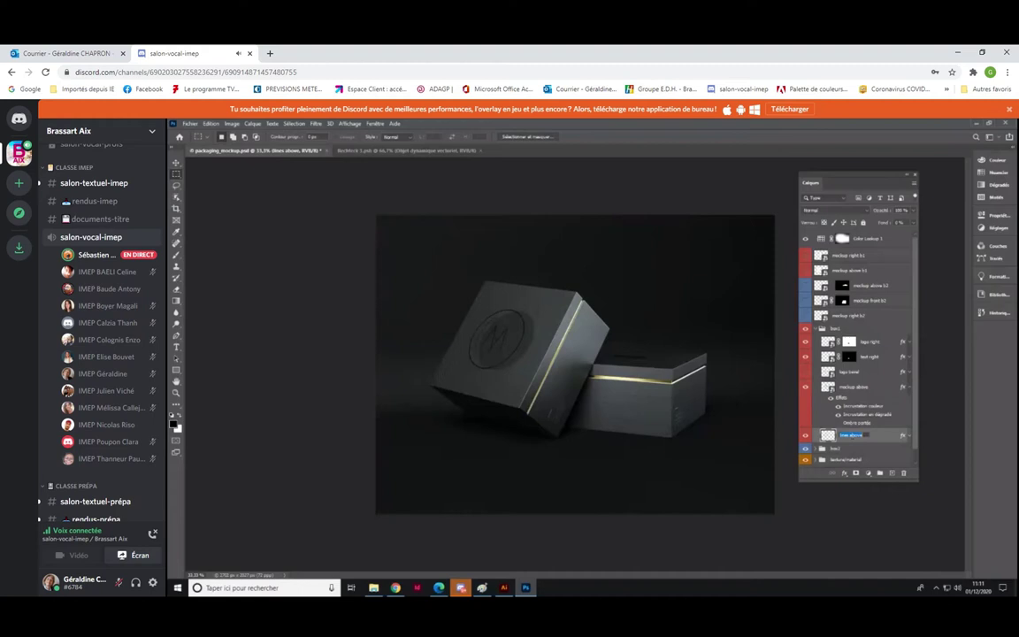
click(891, 437)
scroll(891, 437, down, 1)
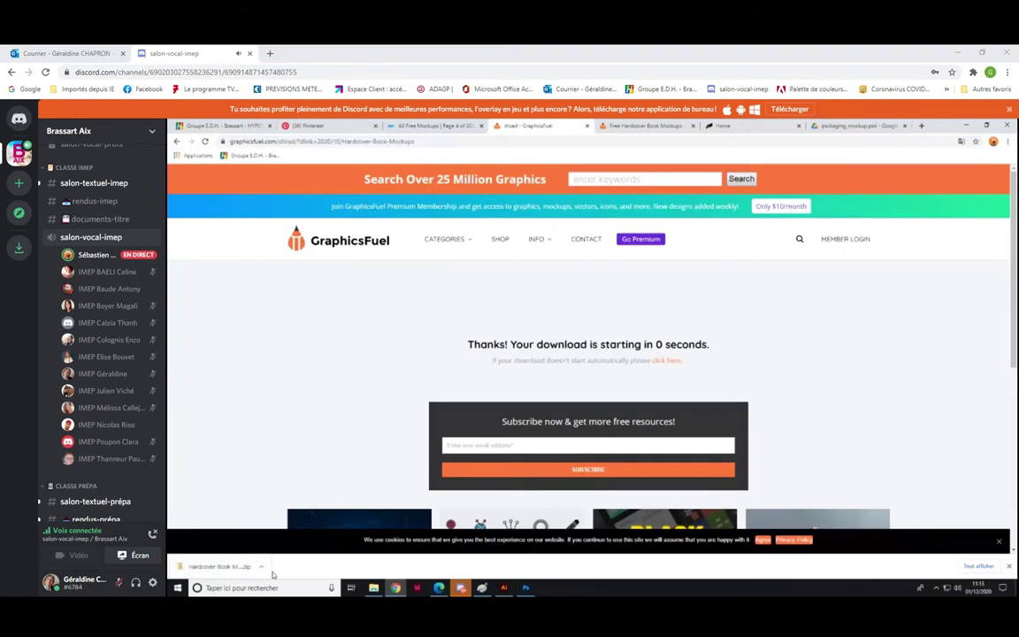
Step: Show the downloaded Hardcover-Book-Mockups.zip in its folder and cut it
click(263, 569)
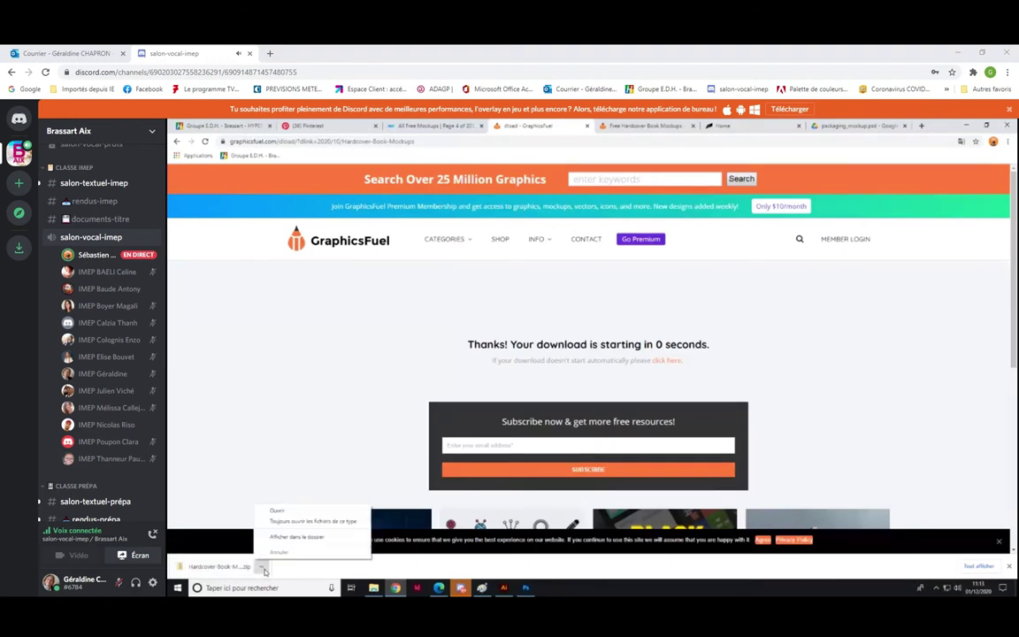
click(312, 537)
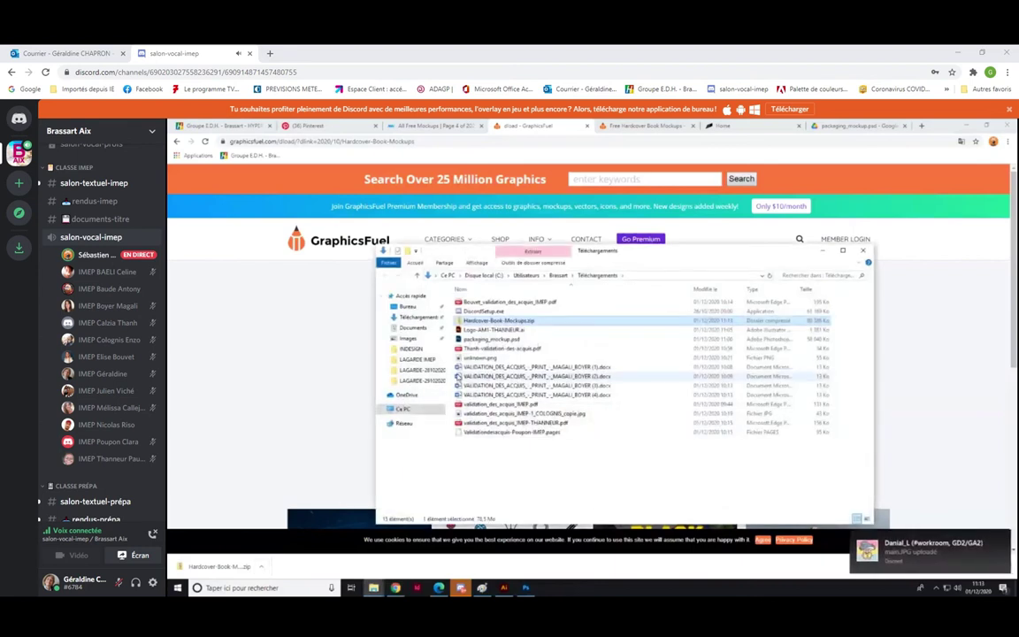
right_click(525, 323)
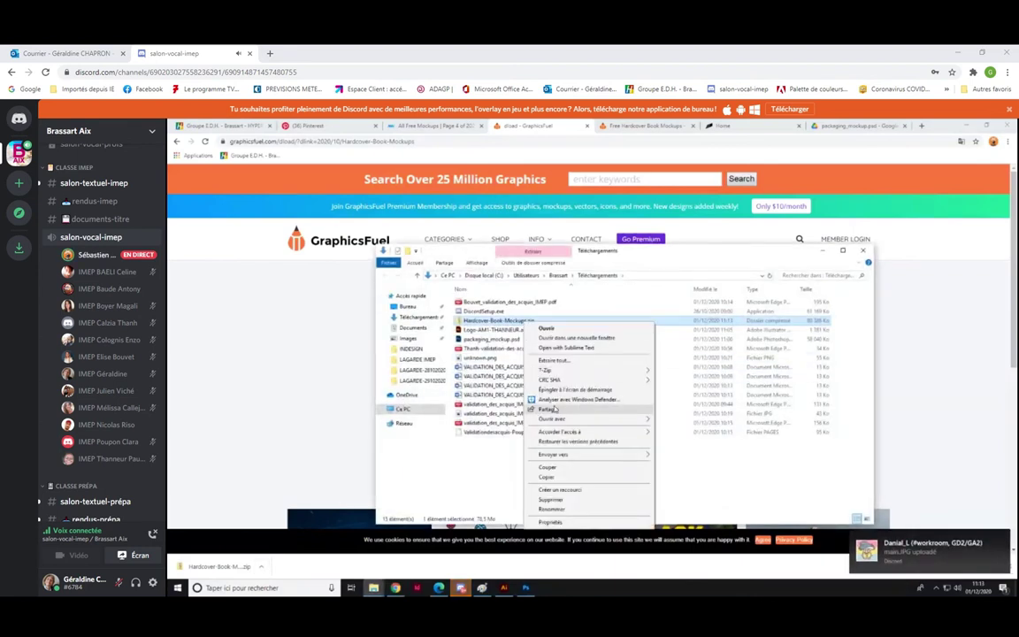
click(553, 470)
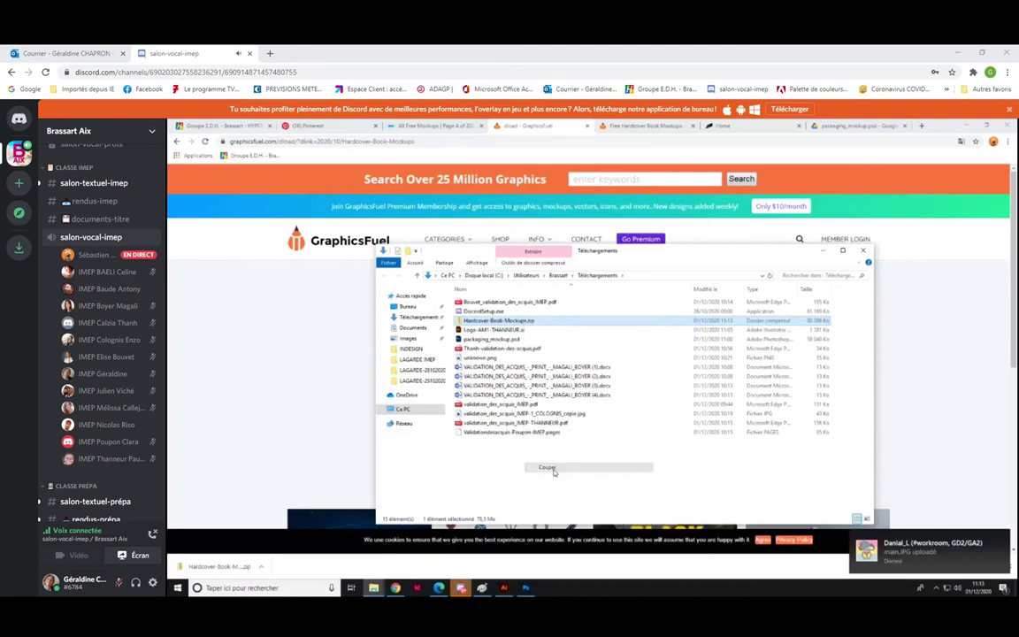
Step: Paste the zip into LAGARDE IMEP > PHOTOSHOP and extract it there
click(418, 360)
double_click(478, 310)
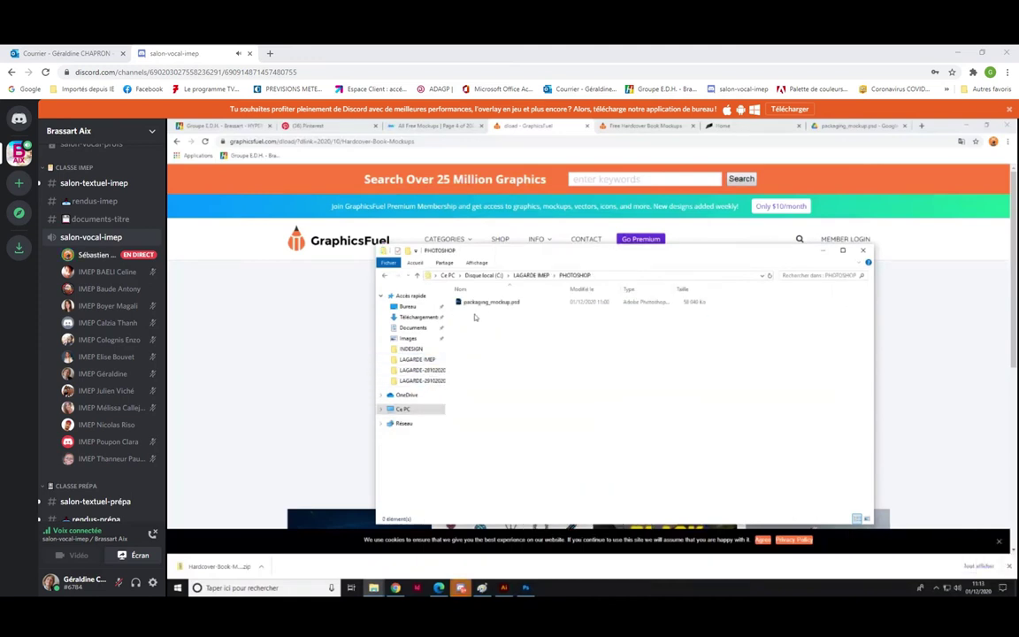
key(ctrl+v)
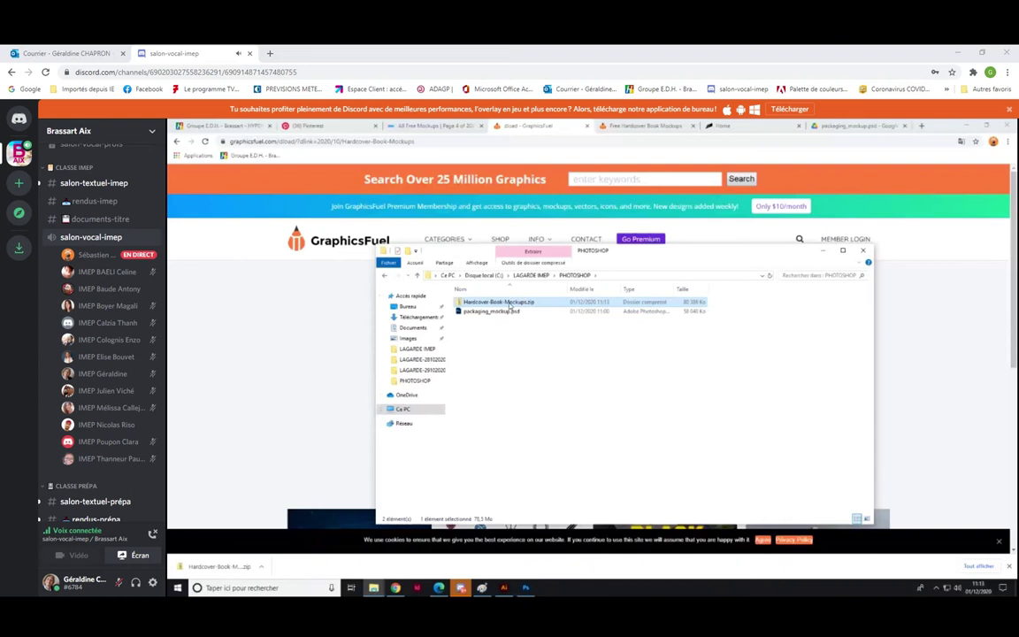
right_click(510, 305)
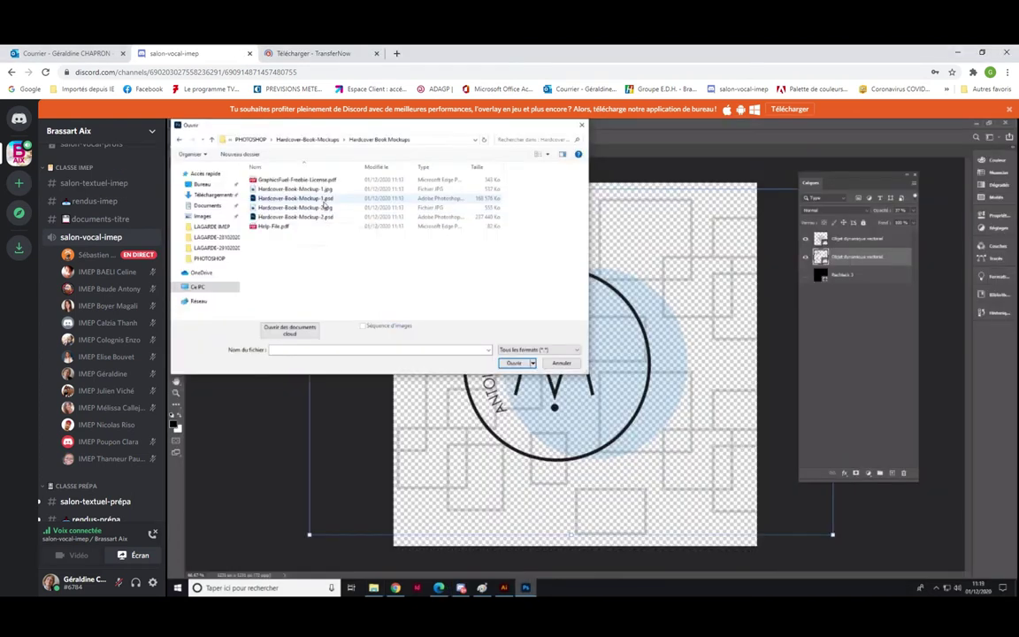
mouse_move(295, 198)
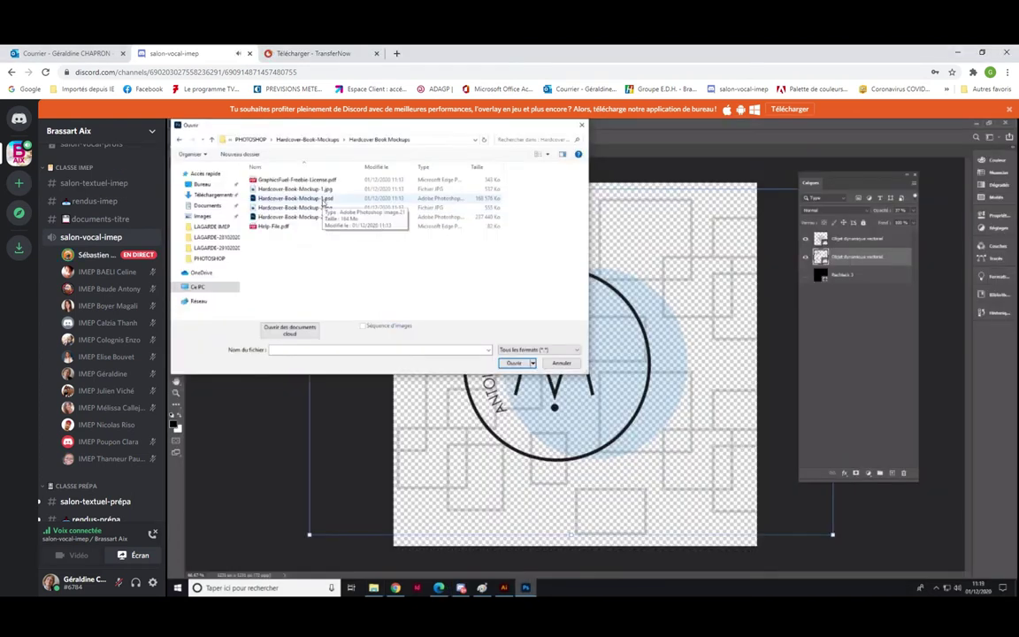
click(300, 52)
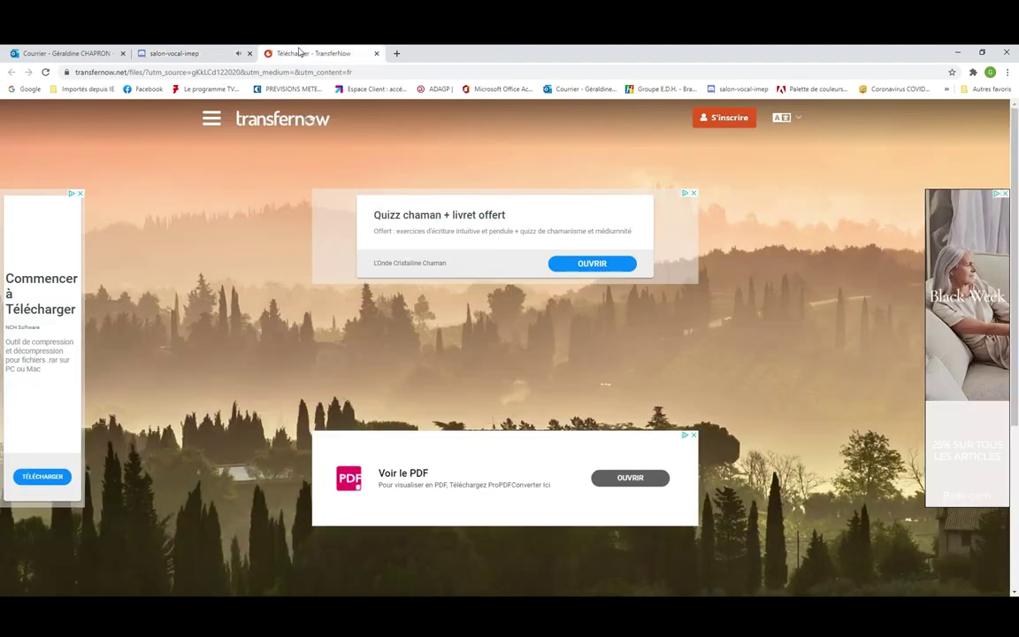
Step: Close the TransferNow tab to get back to the screen-share stream
key(ctrl+w)
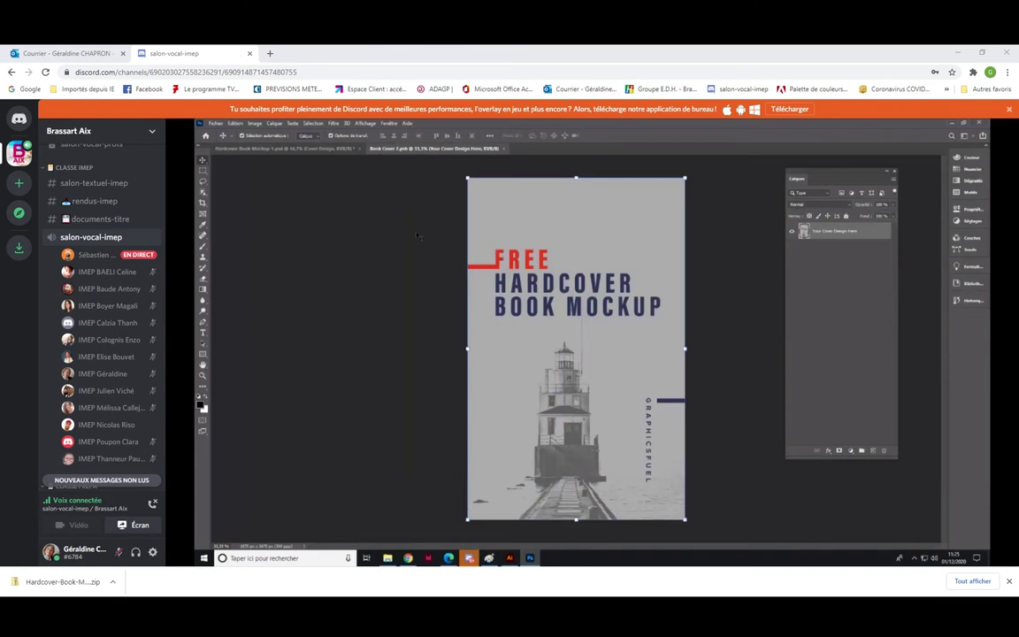
Step: Scroll up in the hardcover book cover document
scroll(85, 265, up, 3)
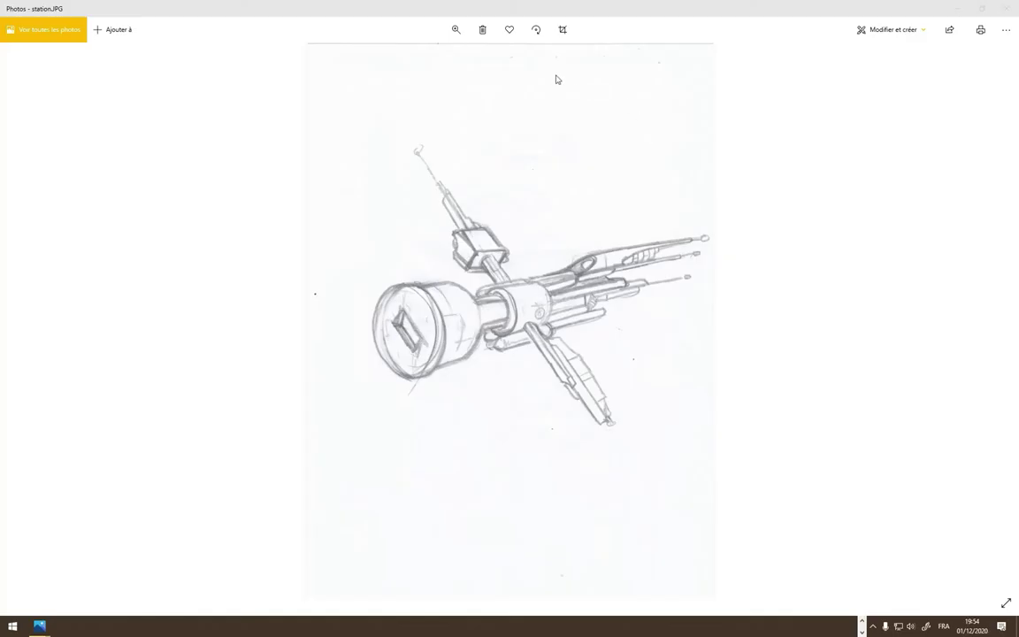
Step: Browse the tete.JPG and cosmonaute.JPG sketches, then close the sketch viewer and all cover previews
key(Right)
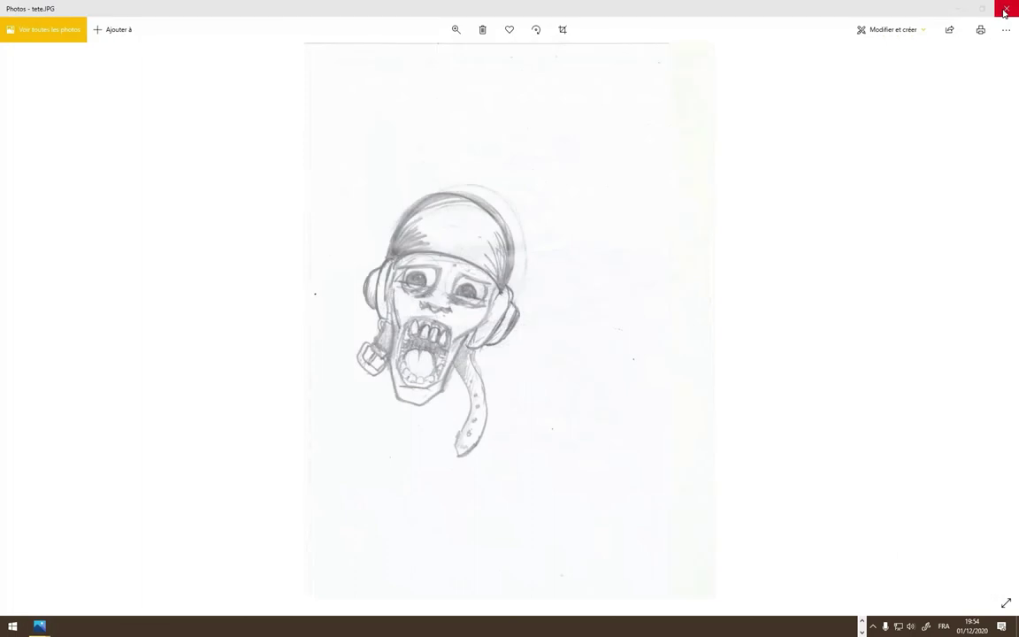
key(Right)
click(1005, 11)
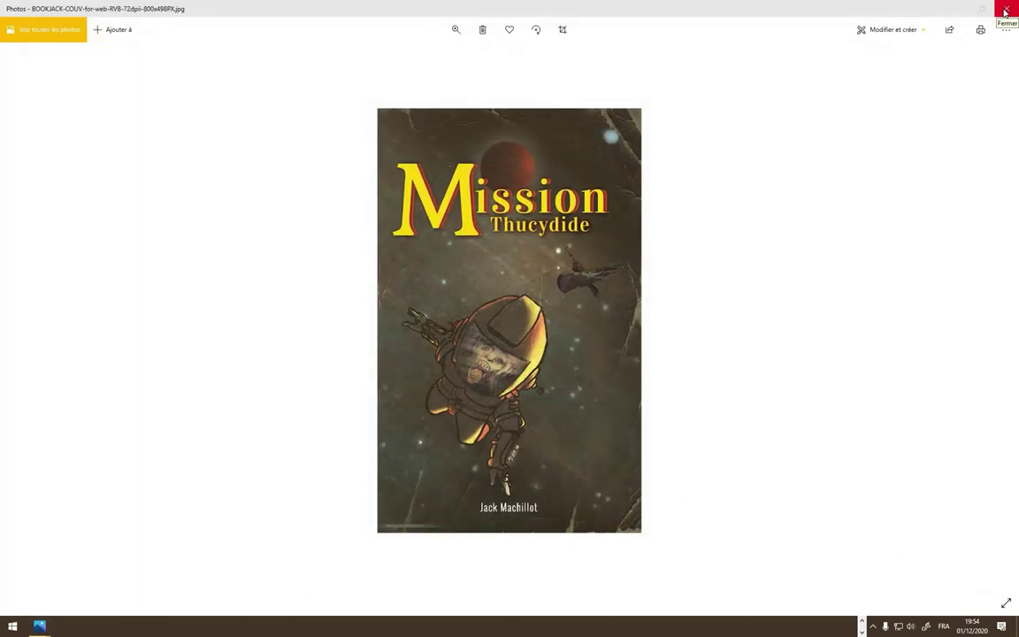
click(1004, 11)
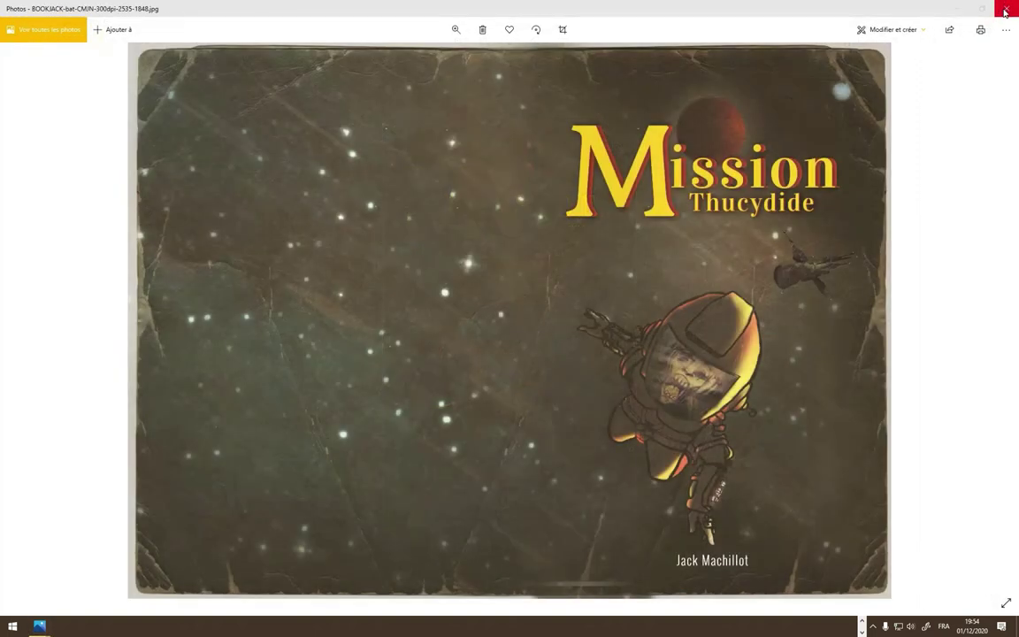
click(1005, 10)
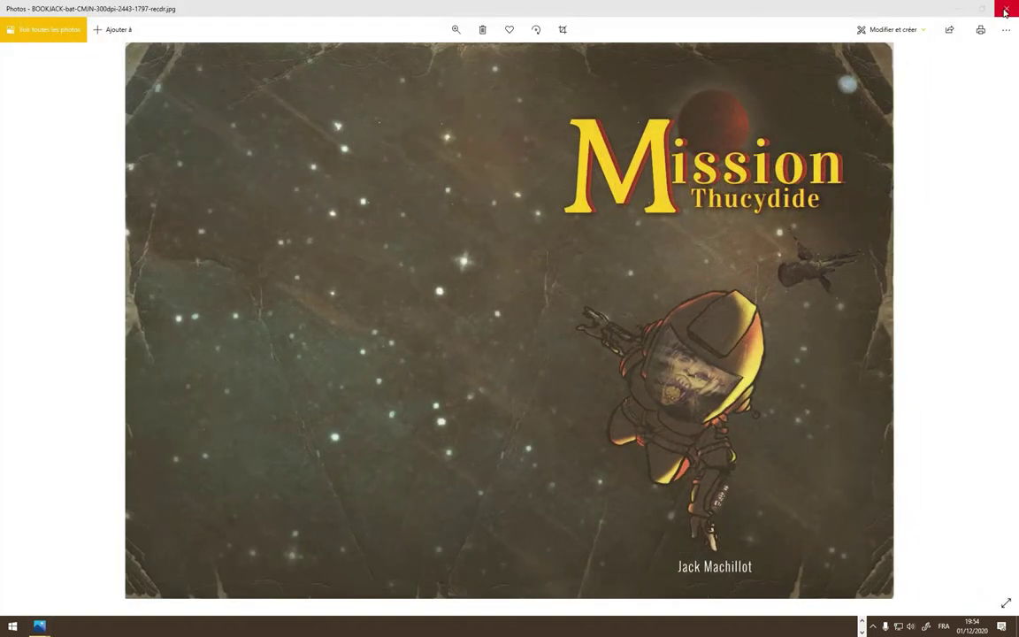
click(1005, 10)
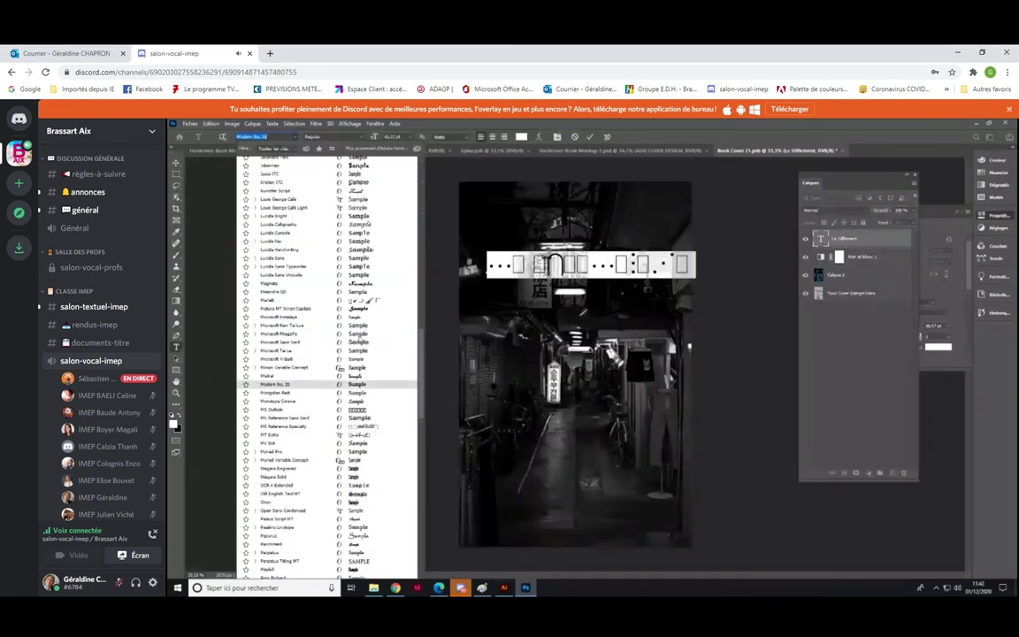
Step: Give the LE SIFFLEMENT title Franklin Gothic Heavy and nudge it slightly lower
key(Up)
key(Up)
key(Up)
key(Up)
key(Up)
key(Up)
key(Up)
key(Up)
key(Up)
key(Up)
key(Up)
key(Up)
scroll(378, 258, up, 2)
scroll(378, 263, up, 2)
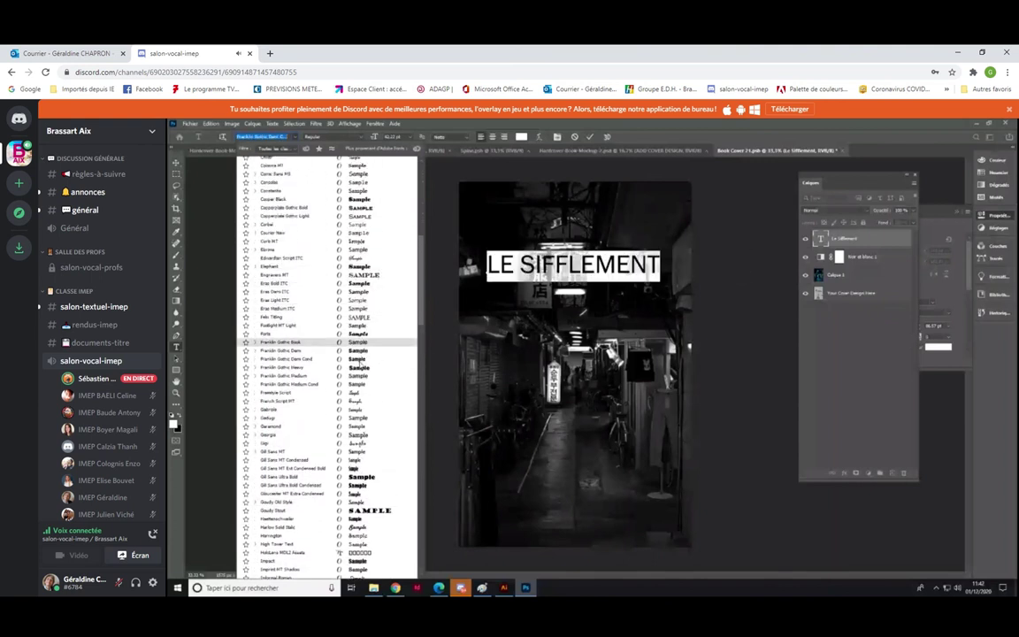
click(366, 370)
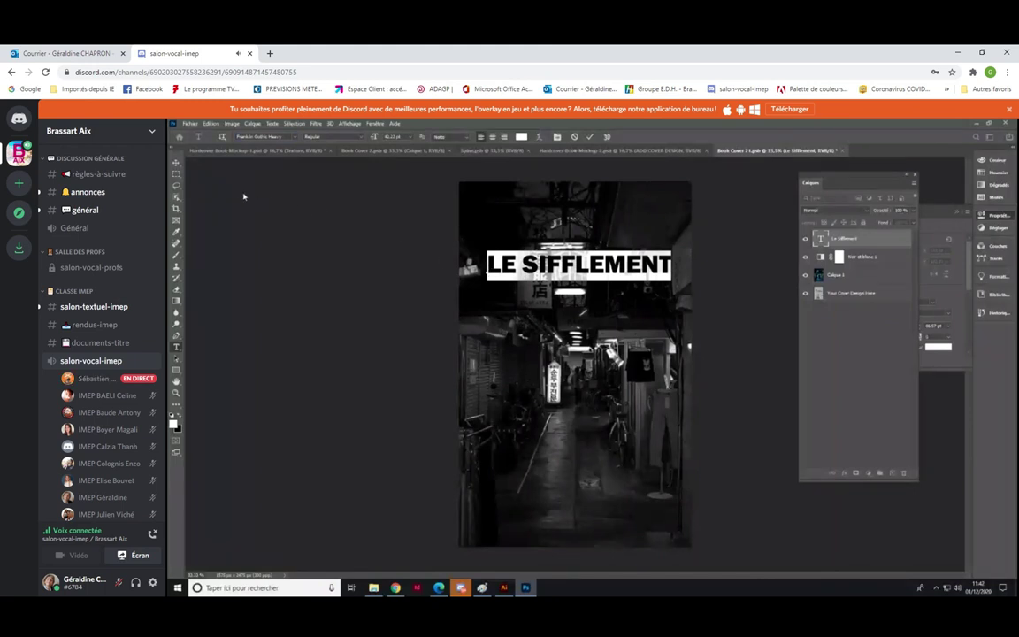
click(176, 163)
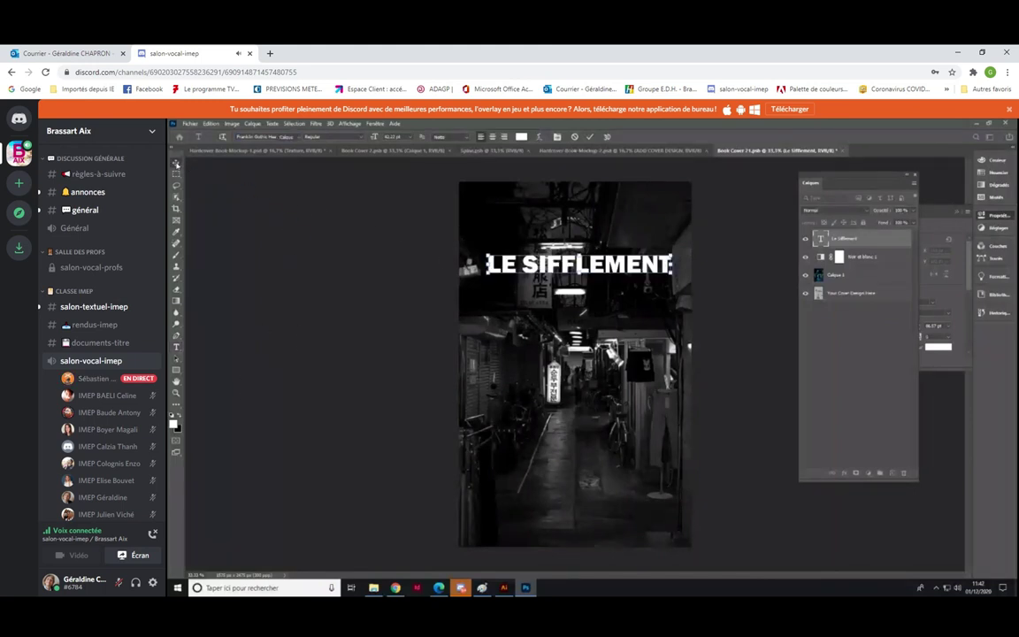
mouse_move(620, 263)
mouse_down()
mouse_move(624, 292)
mouse_move(624, 262)
mouse_up()
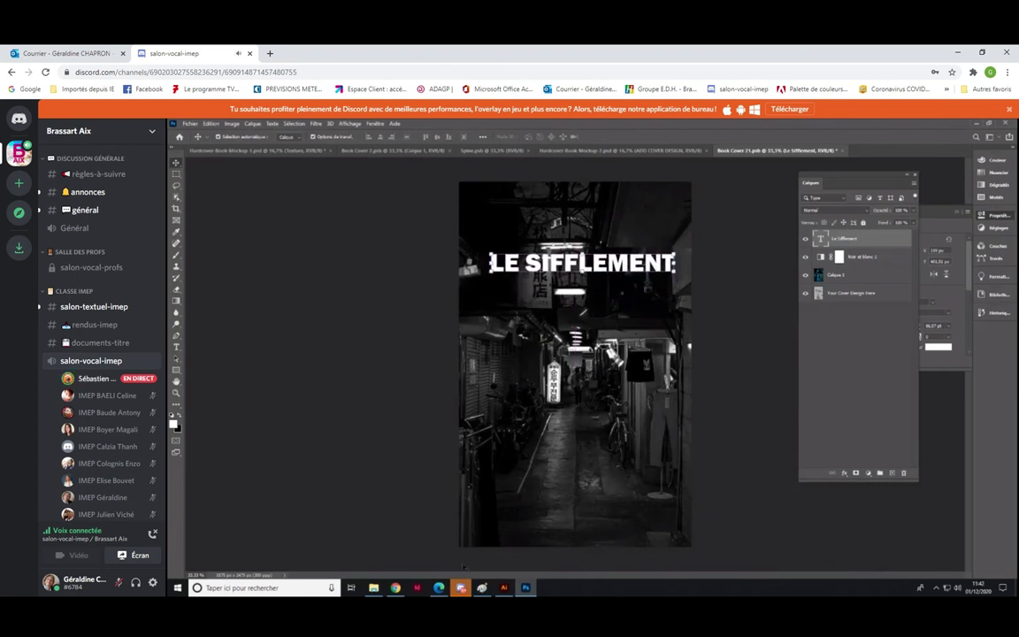
click(362, 526)
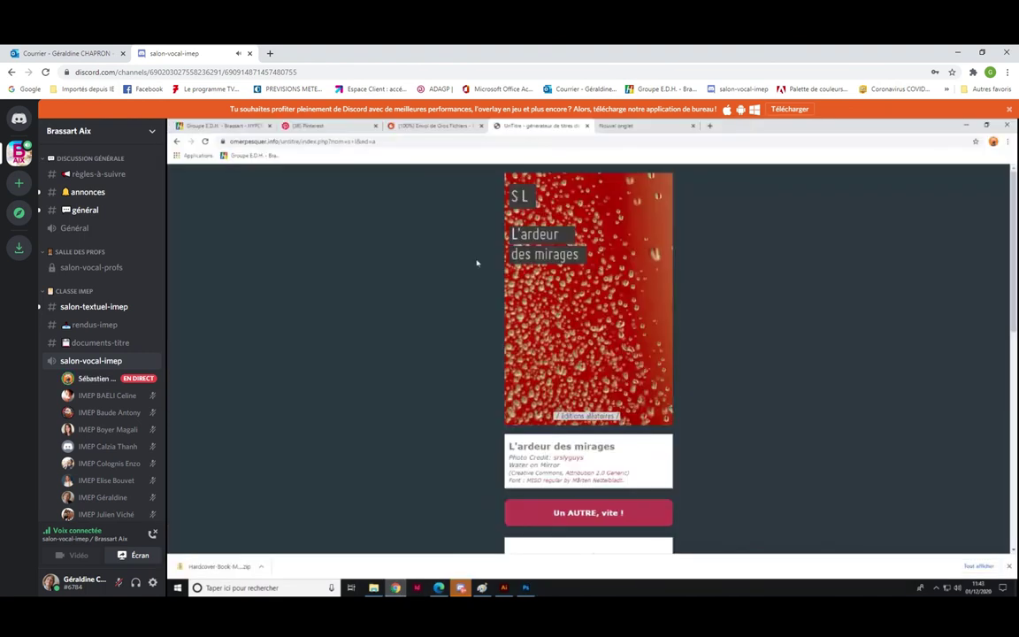
Step: Go back on Pinterest to the 'Noir Côté Cour' noir book-cover pin, then return to Photoshop
click(305, 125)
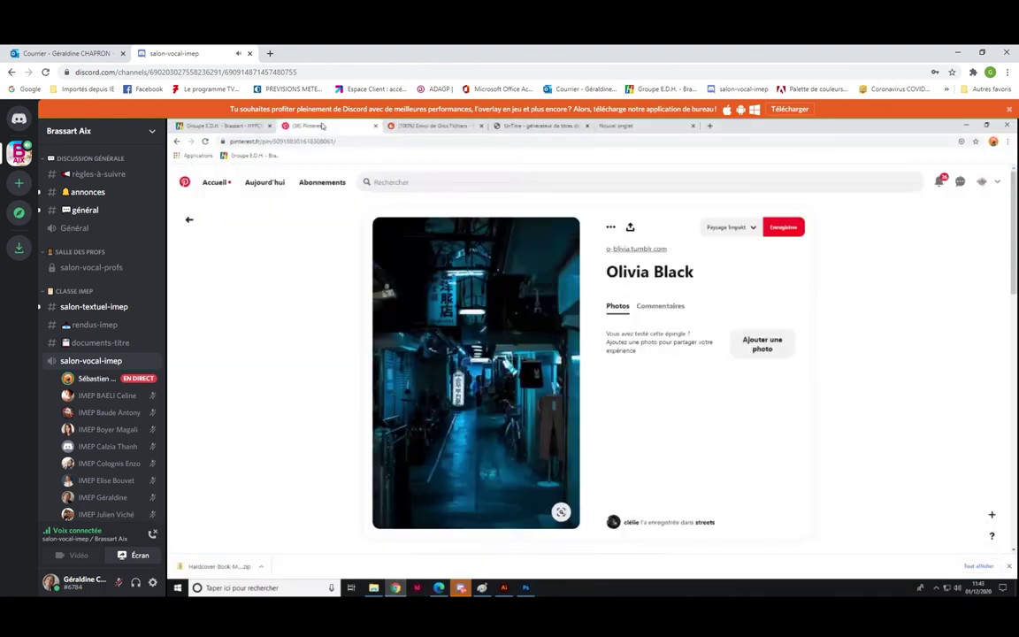
click(190, 220)
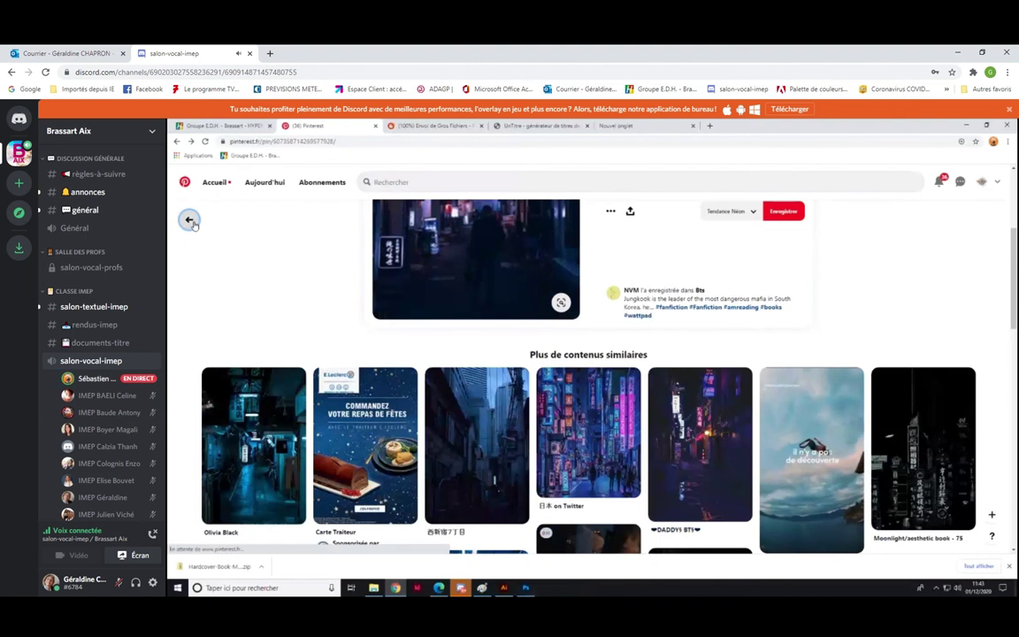
click(190, 219)
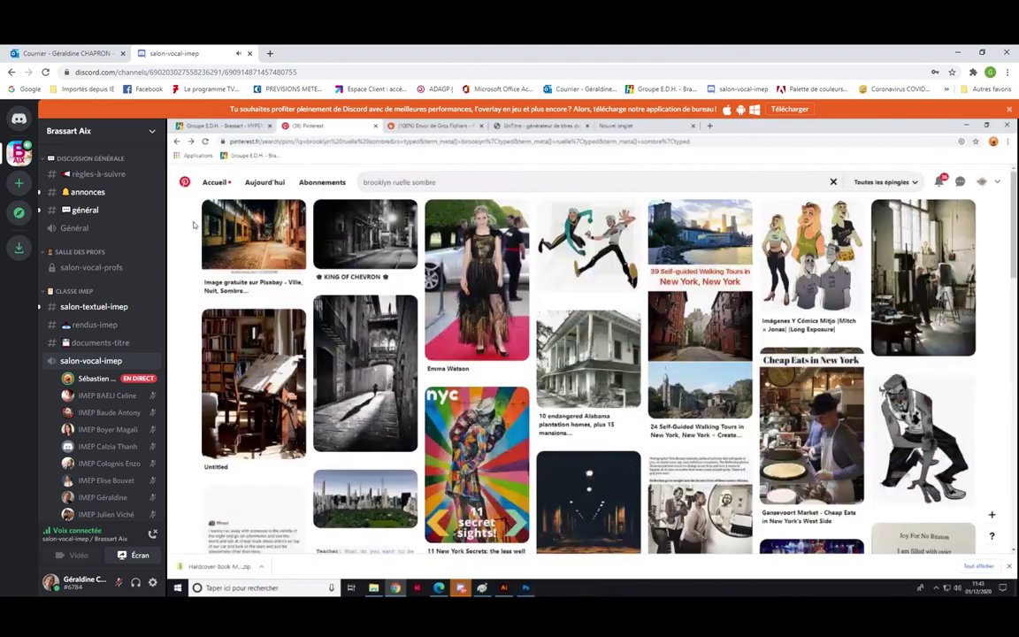
click(177, 142)
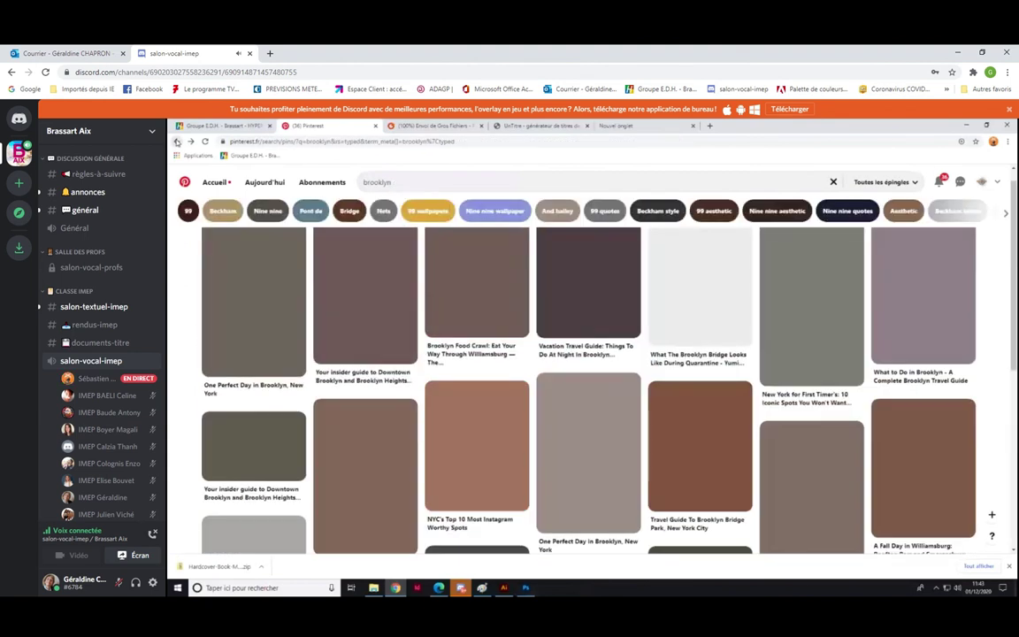
click(177, 142)
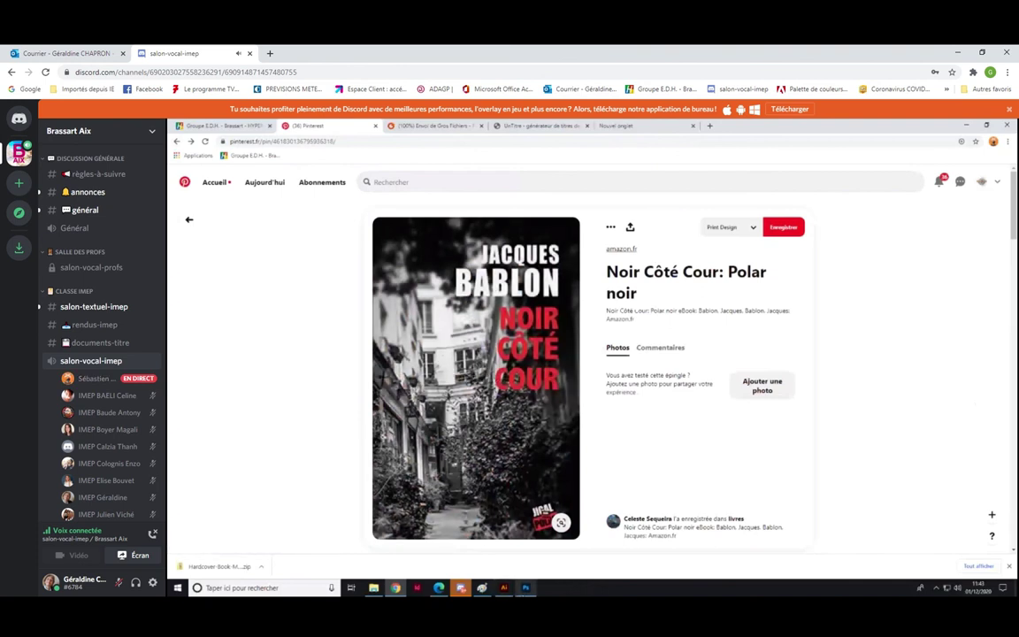
click(526, 589)
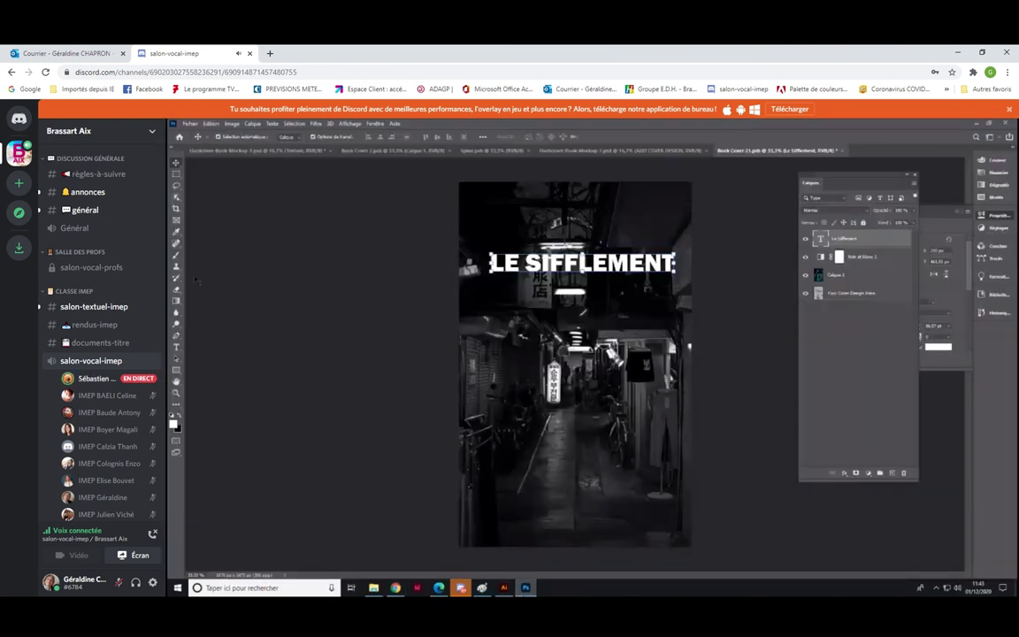
Step: Select all the LE SIFFLEMENT title letters and colour them pure red (#ff0000)
click(177, 346)
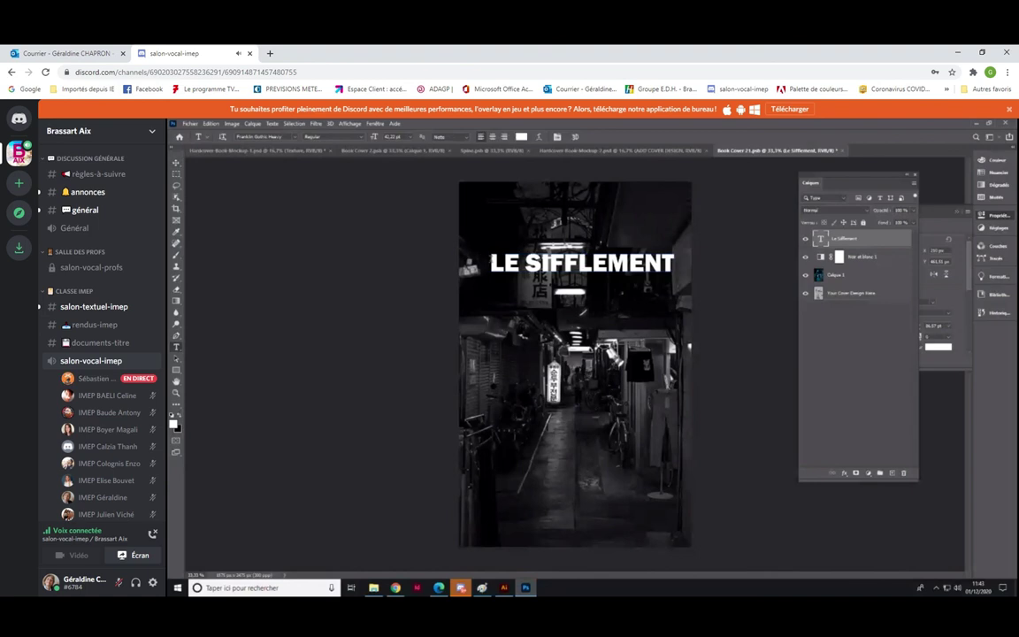
drag(444, 234, 659, 237)
click(520, 136)
click(577, 226)
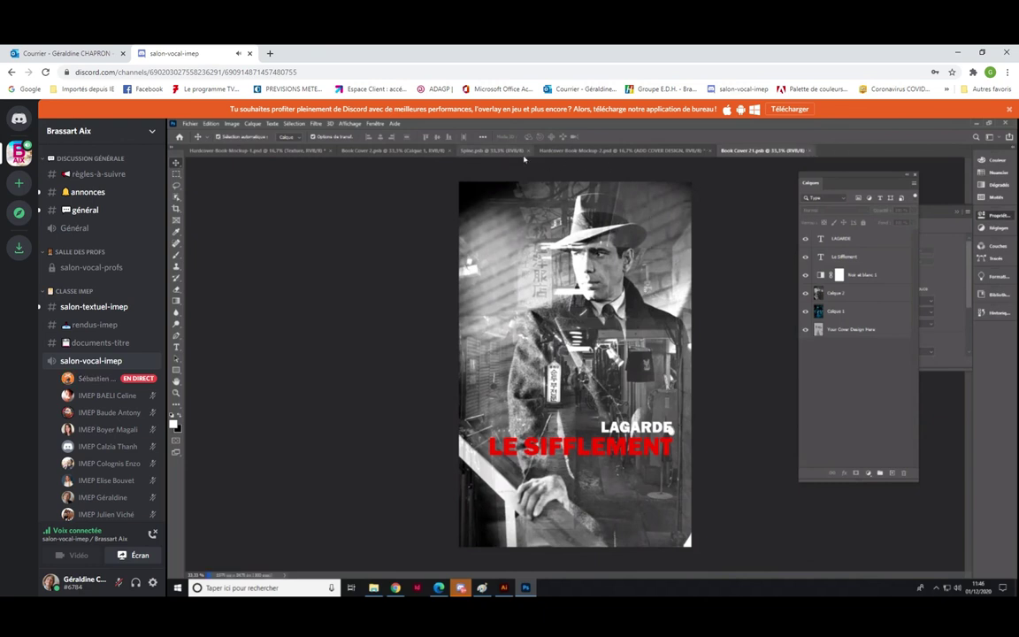
Step: Switch to Hardcover Book Mockup 2.psd and select its Texture layer
click(577, 151)
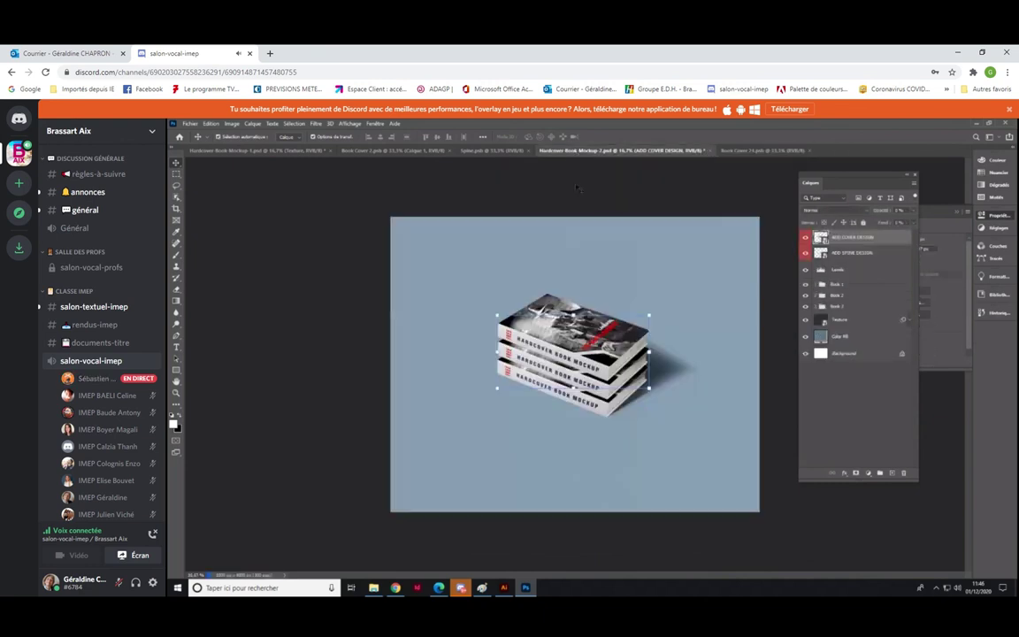
click(685, 349)
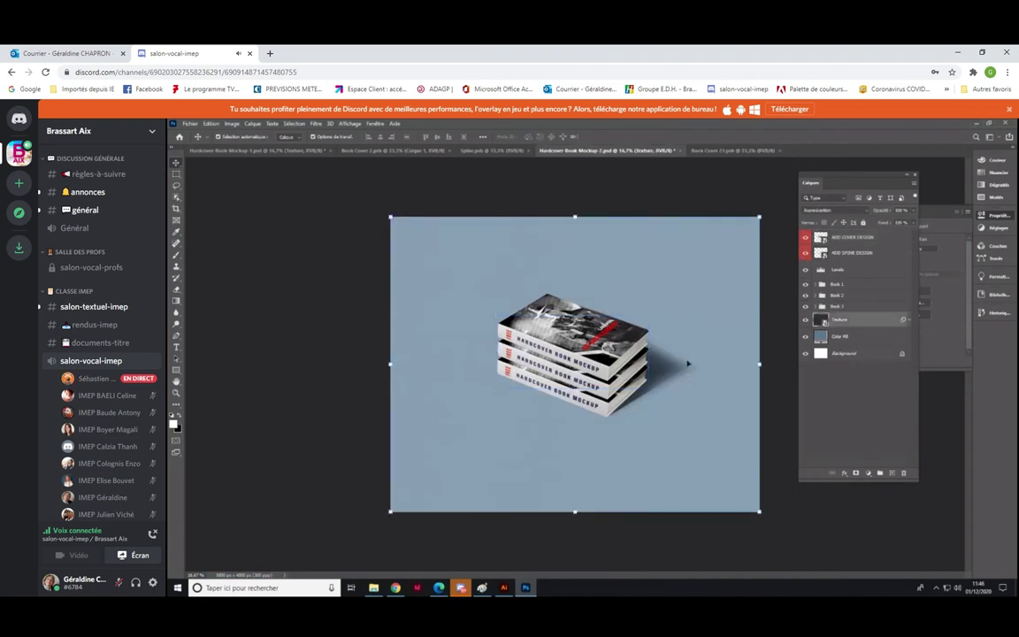